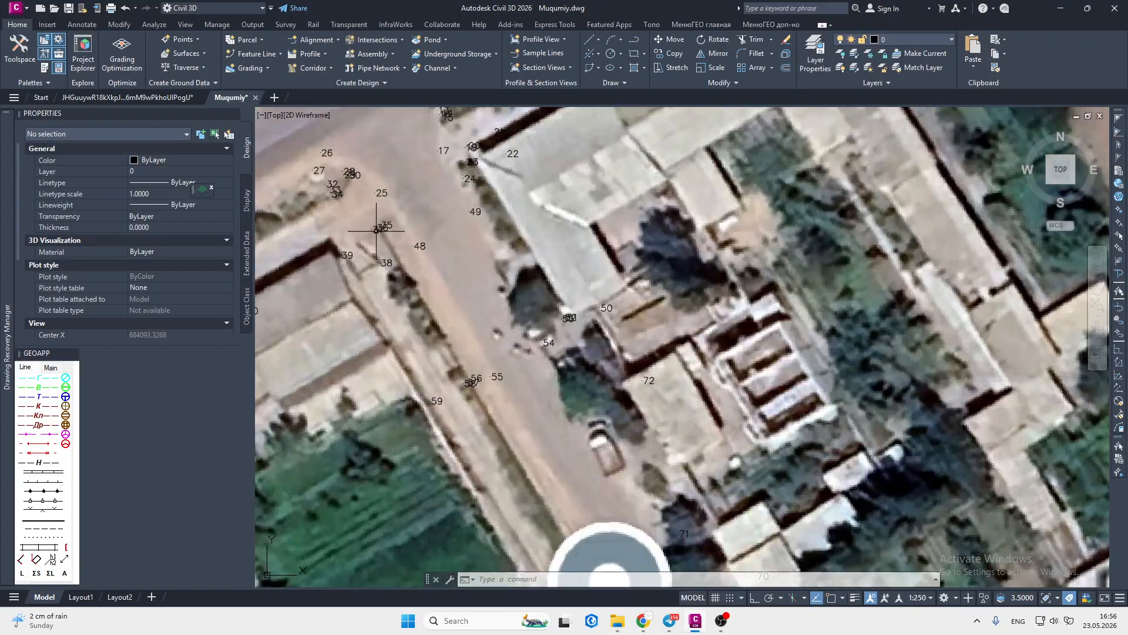
- Examine the survey points and streets across the whole satellite image in the Muqumiy drawing
scroll(384, 263, "down", 6)
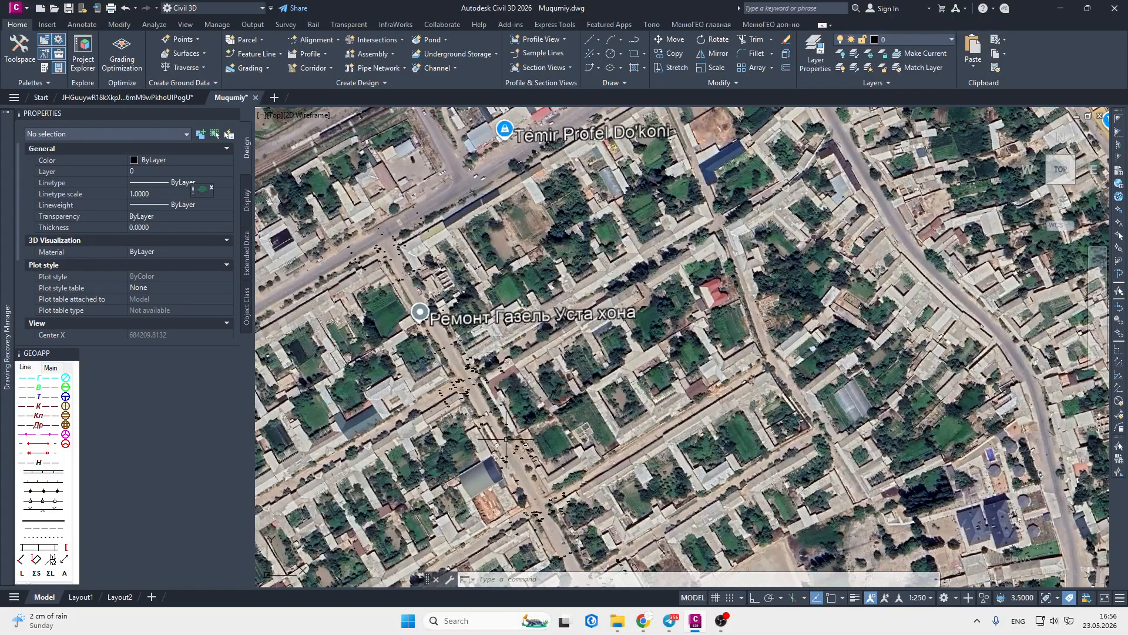
scroll(506, 438, "down", 3)
scroll(482, 397, "up", 6)
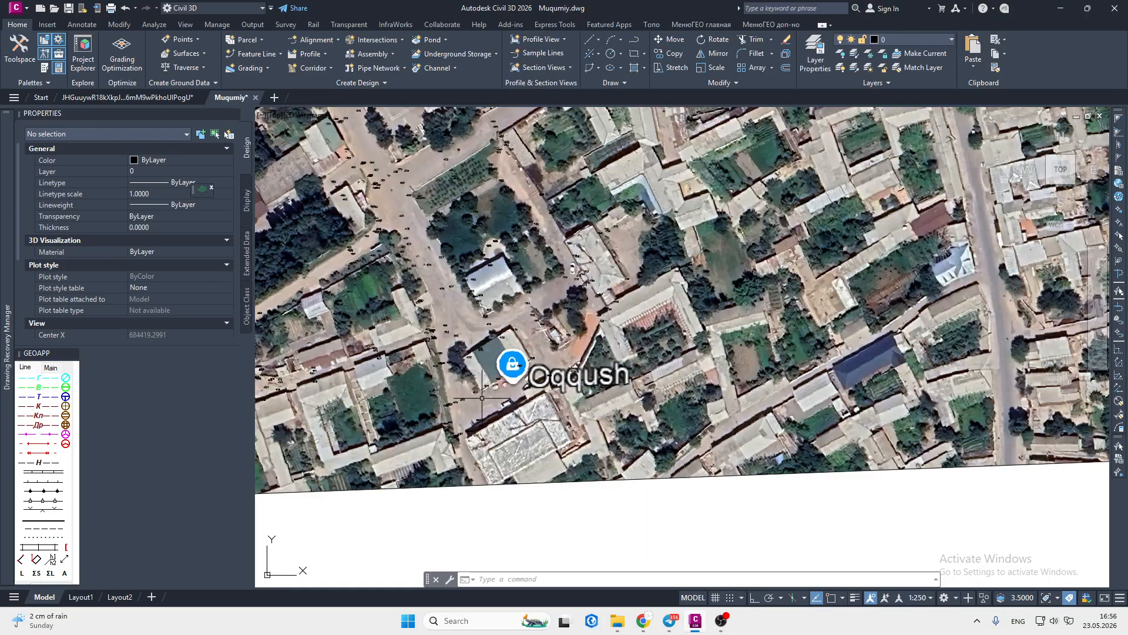
scroll(482, 398, "up", 2)
middle_click_drag(492, 398, 506, 348)
scroll(510, 348, "down", 4)
middle_click_drag(608, 243, 339, 455)
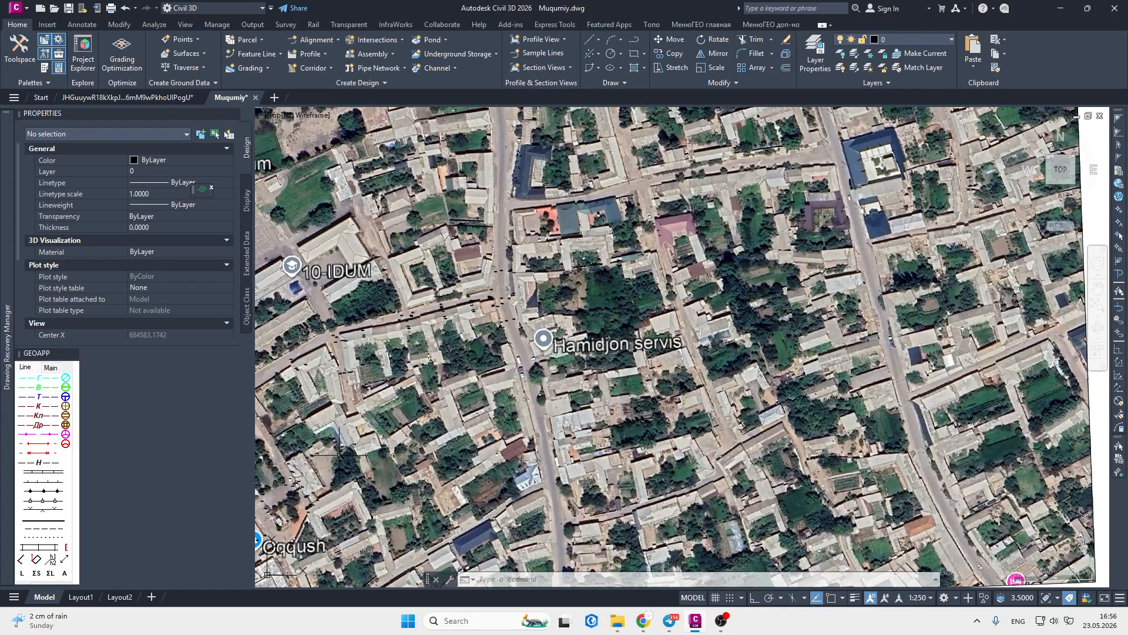
scroll(493, 309, "up", 2)
middle_click_drag(432, 343, 628, 362)
scroll(628, 361, "up", 2)
scroll(458, 364, "up", 2)
middle_click_drag(452, 367, 573, 333)
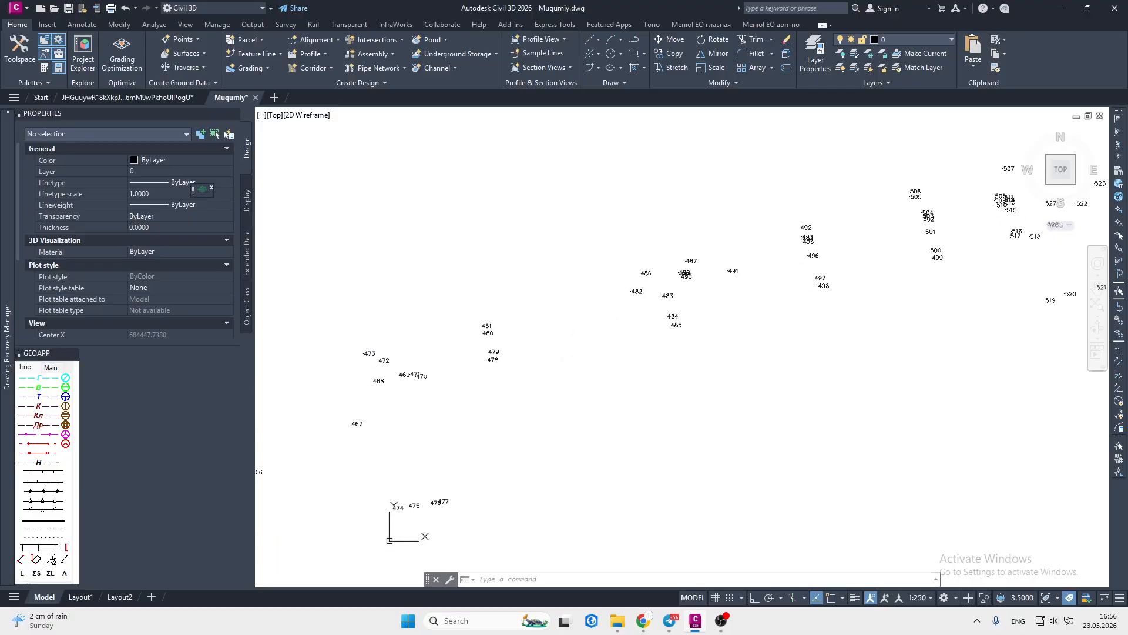
scroll(641, 350, "down", 5)
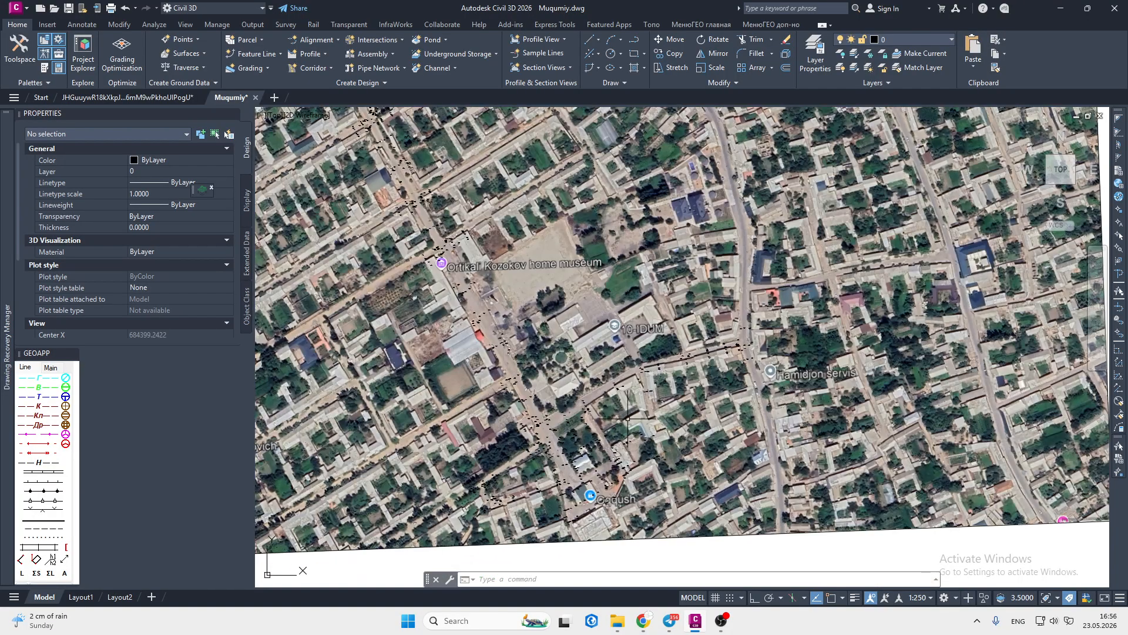
middle_click_drag(554, 391, 601, 416)
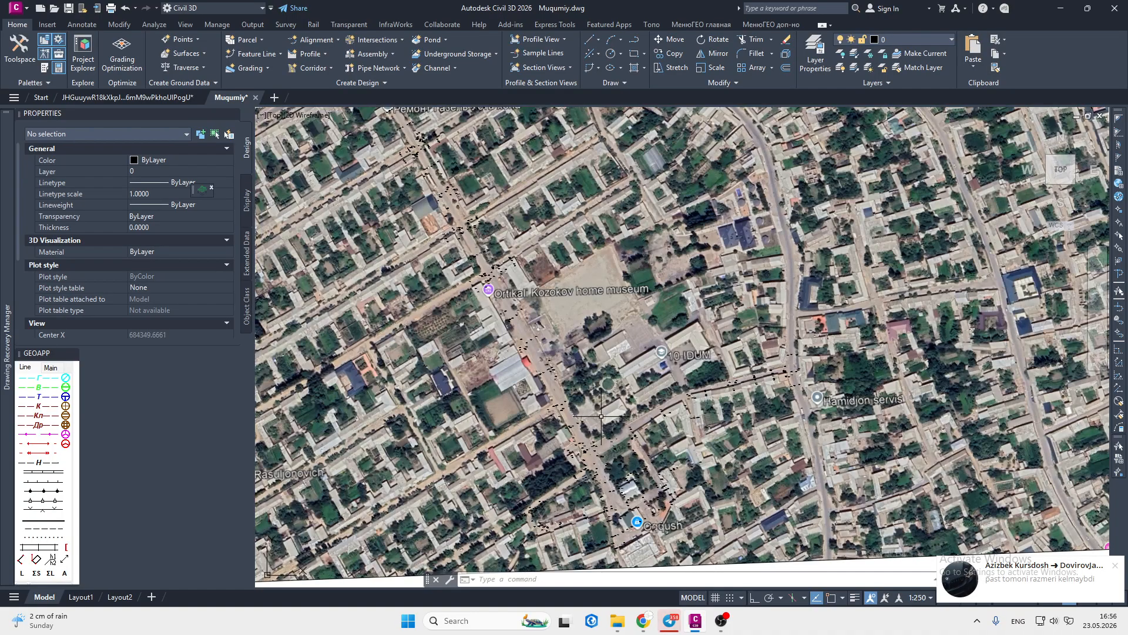
scroll(601, 416, "down", 4)
middle_click_drag(601, 416, 632, 388)
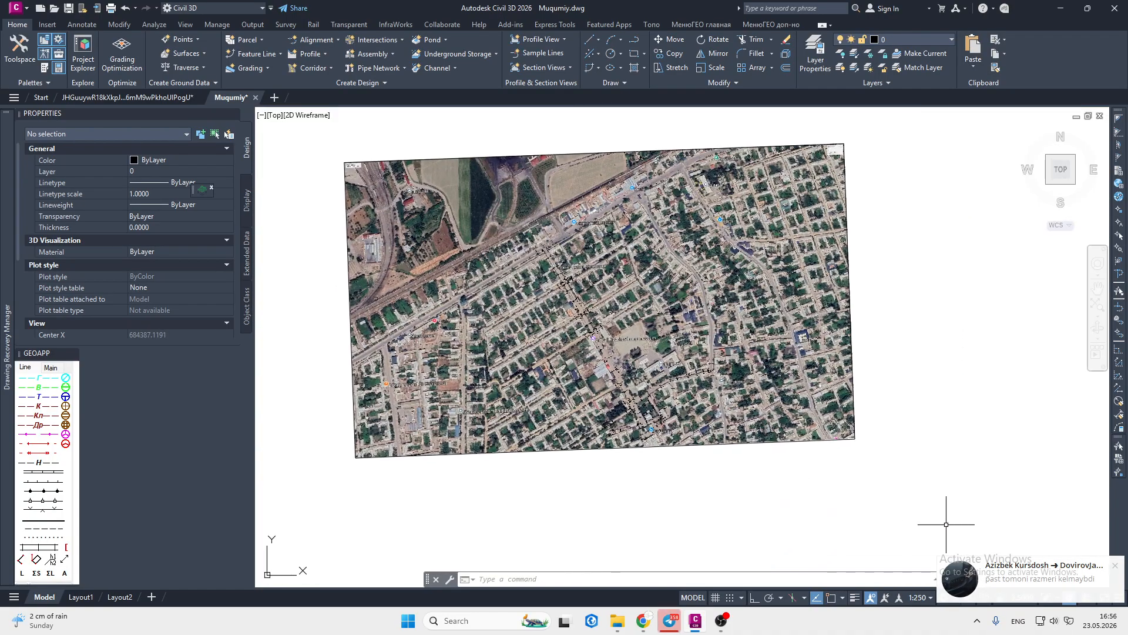
- Dismiss the chat notification, switch to Google Earth Pro from the desktop, and close its startup tips
left_click(1113, 566)
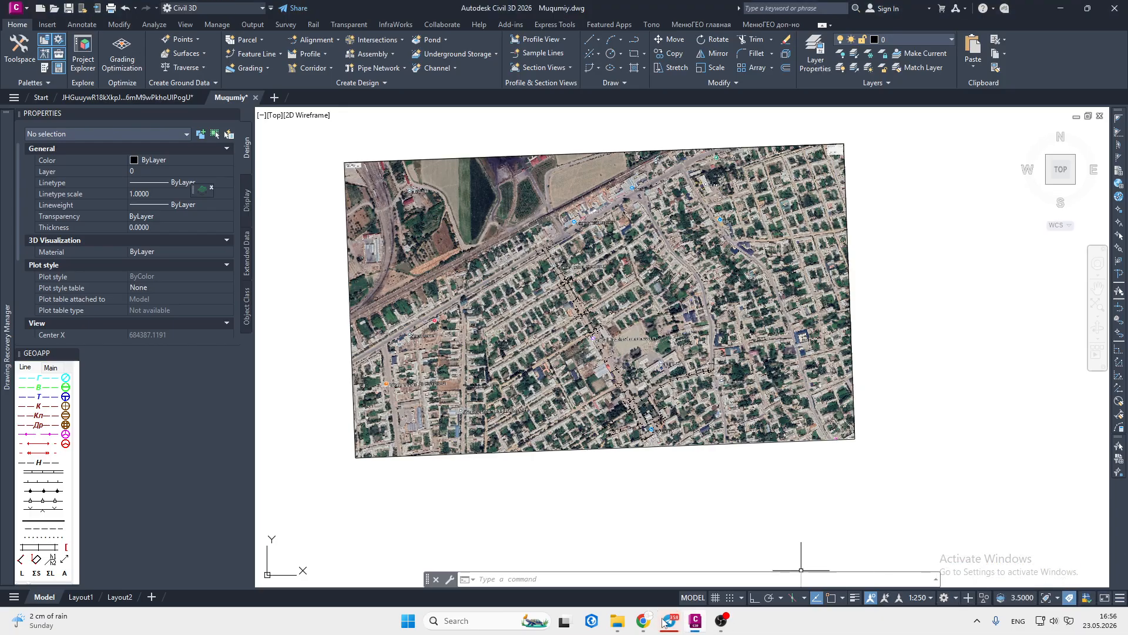
left_click(697, 626)
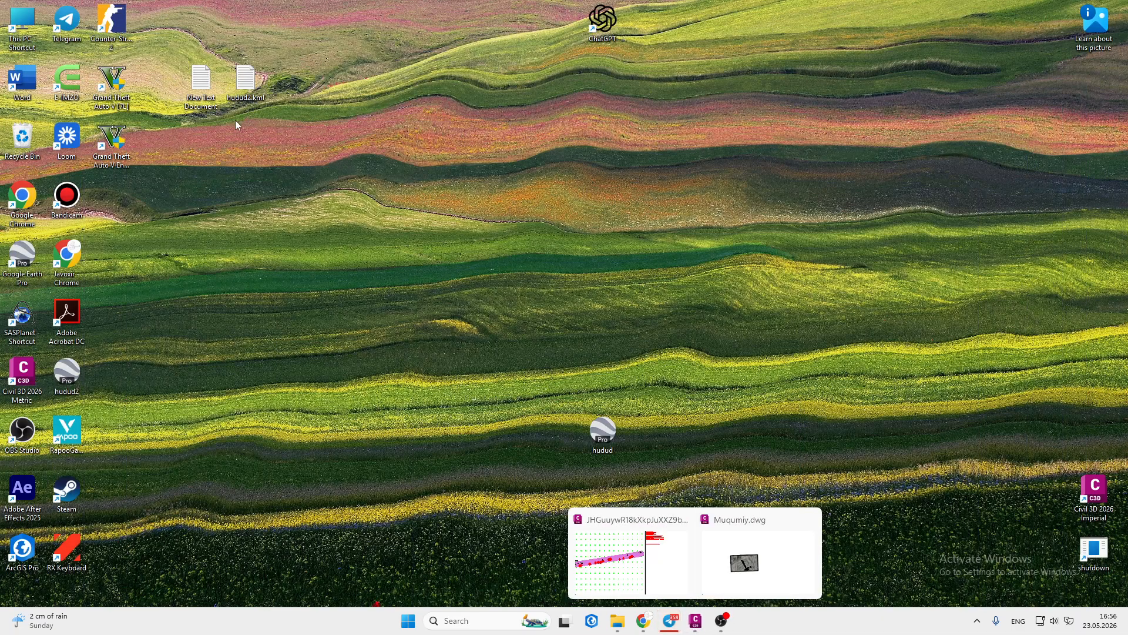
double_click(23, 257)
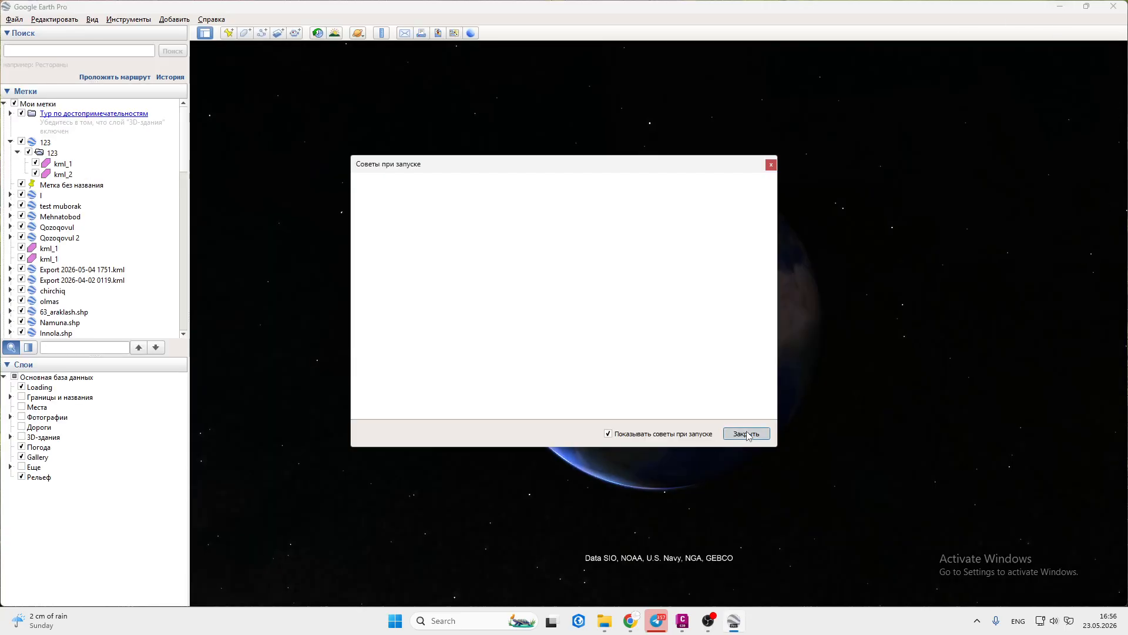
left_click(745, 434)
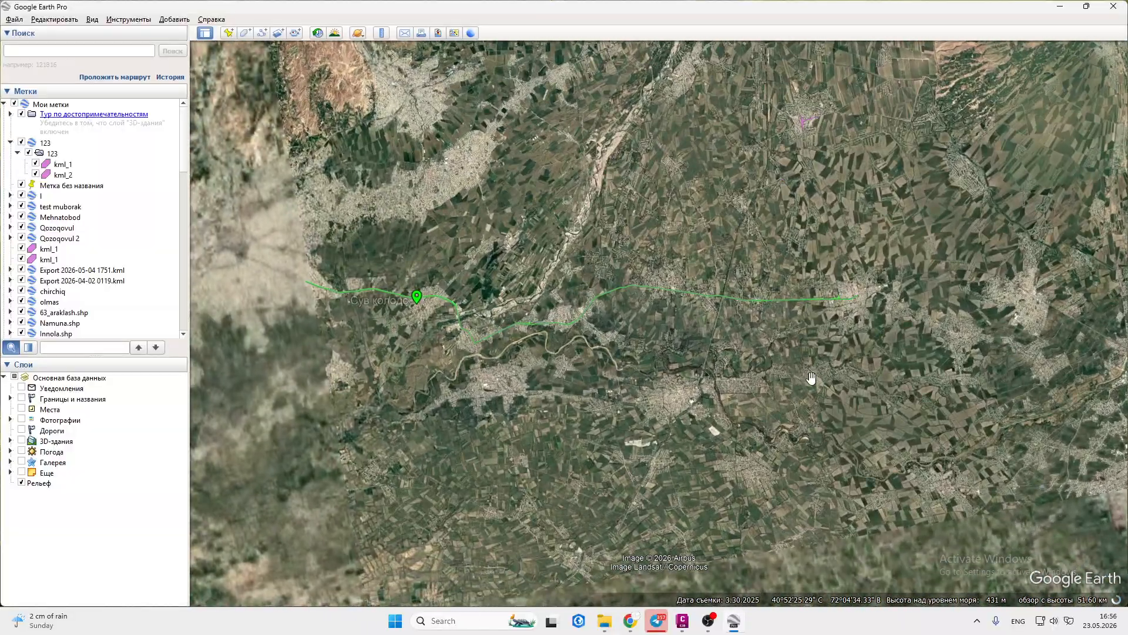
- Hide all items under Мои метки and examine the satellite imagery around the purple site polygon
left_click_drag(553, 415, 932, 302)
left_click_drag(352, 282, 668, 291)
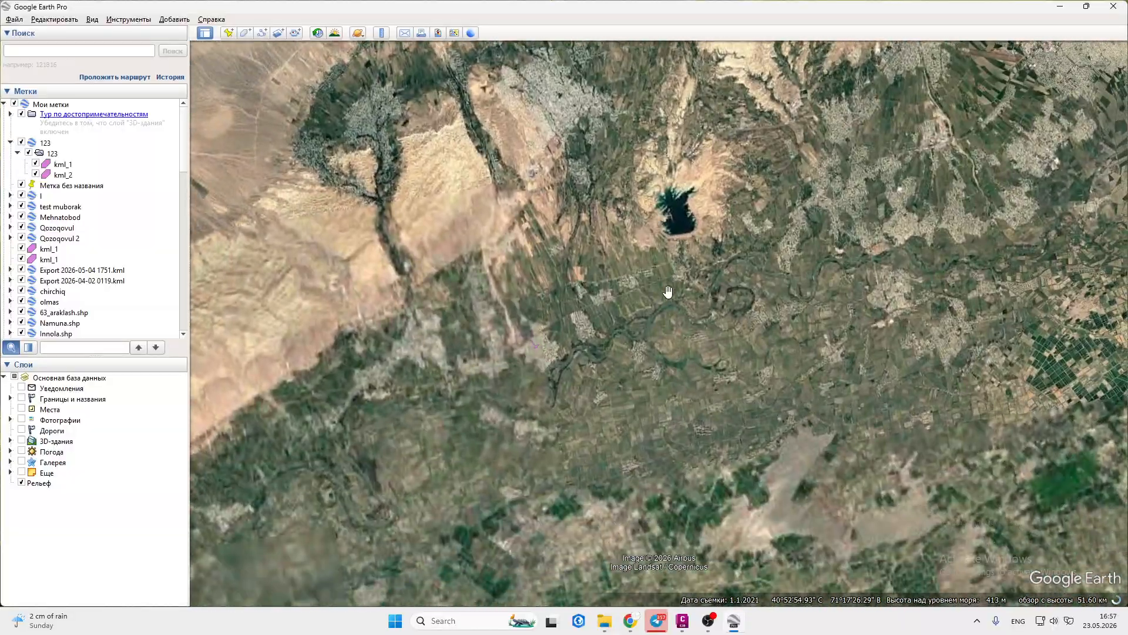
scroll(531, 352, "up", 10)
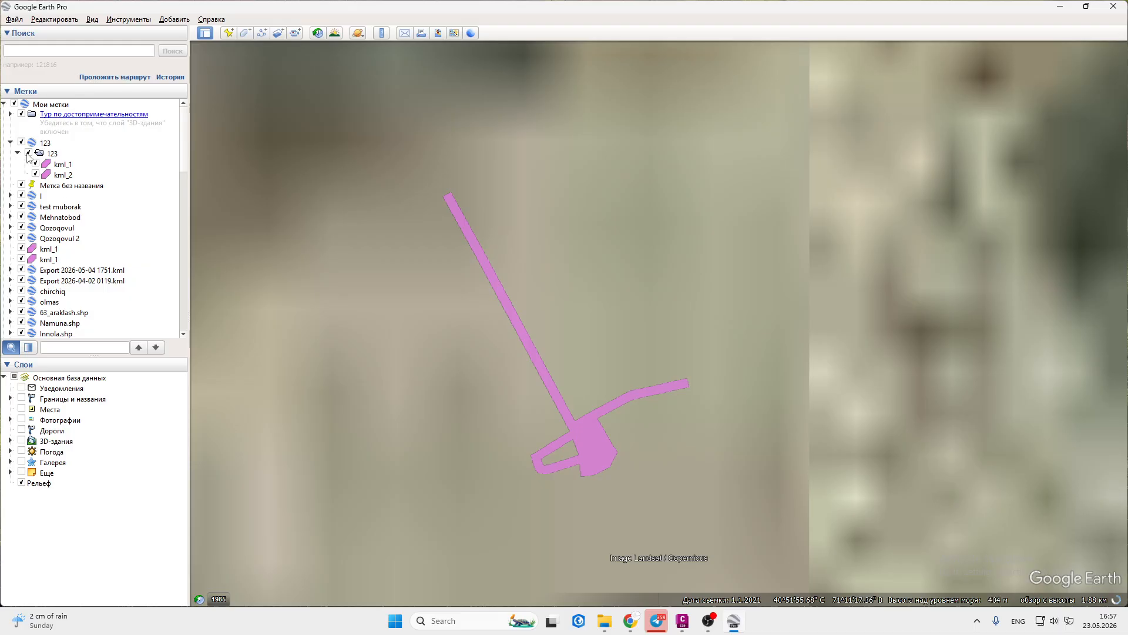
left_click(15, 104)
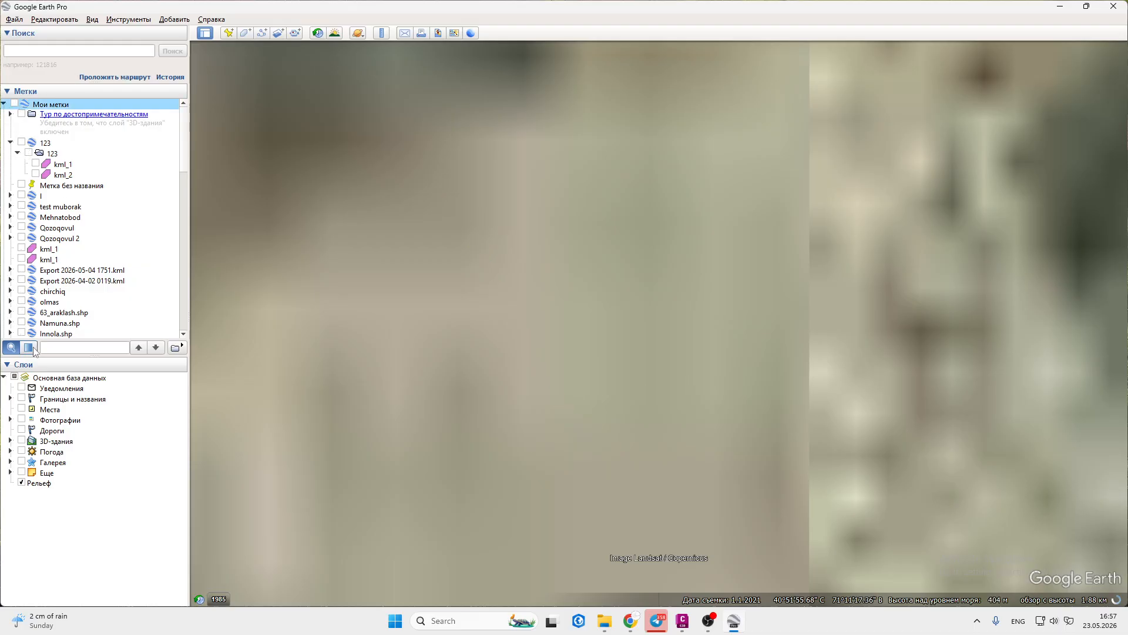
scroll(572, 403, "down", 1)
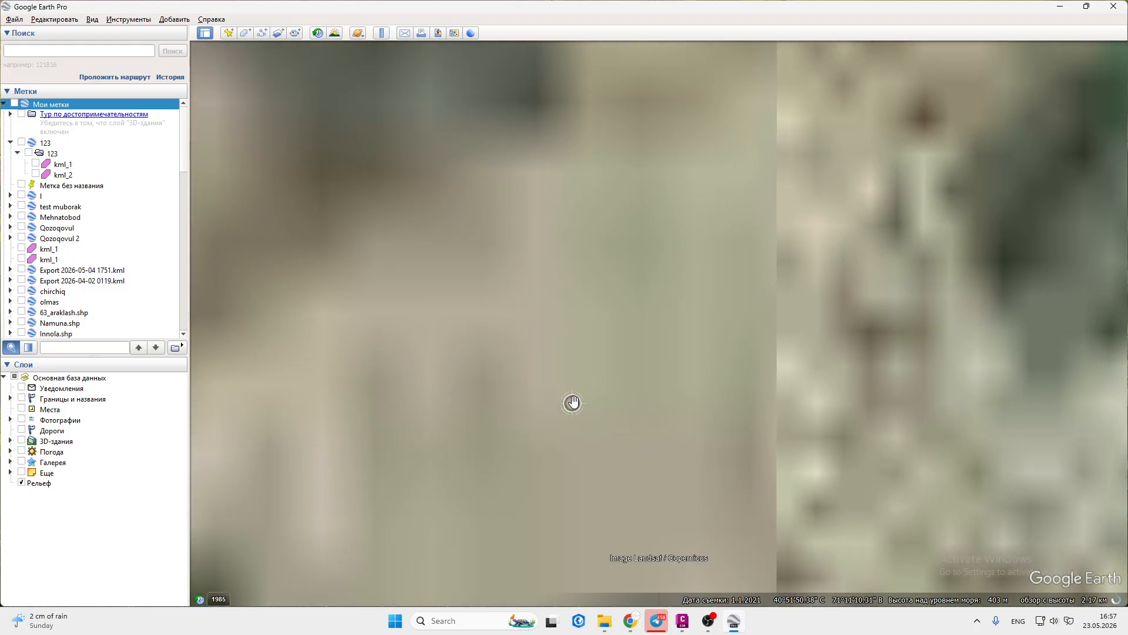
scroll(573, 403, "down", 2)
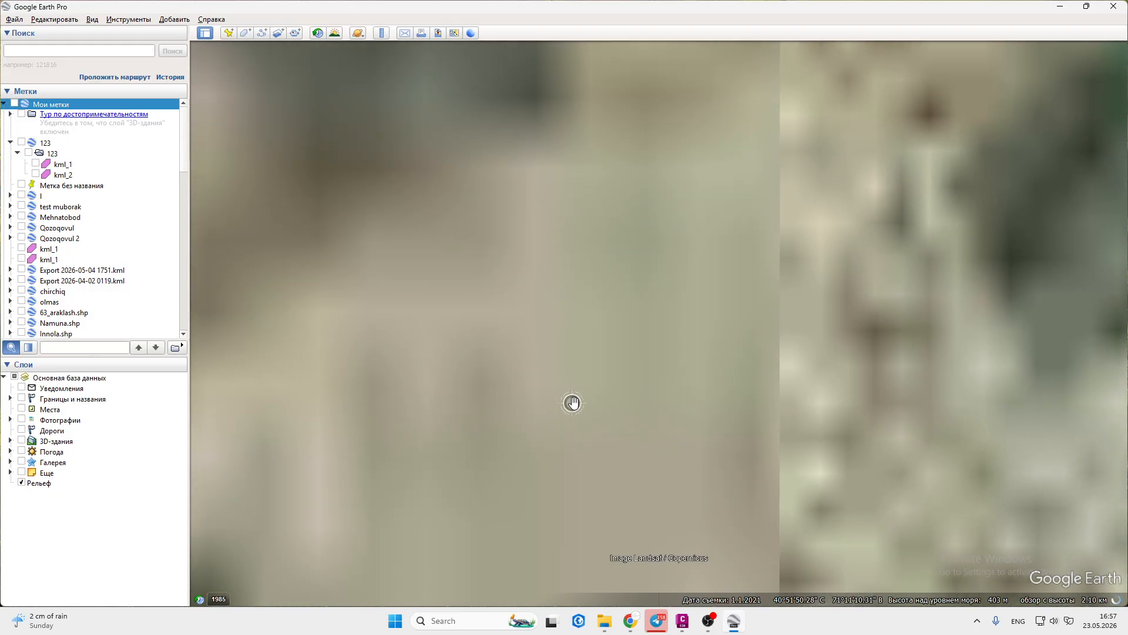
scroll(574, 402, "down", 5)
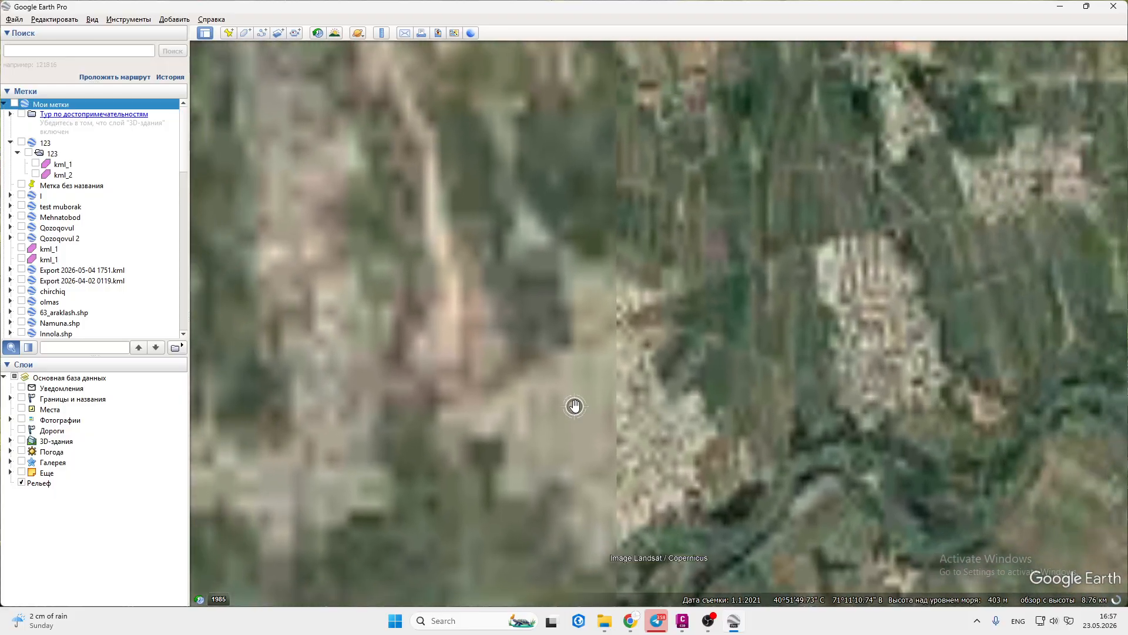
scroll(575, 404, "down", 4)
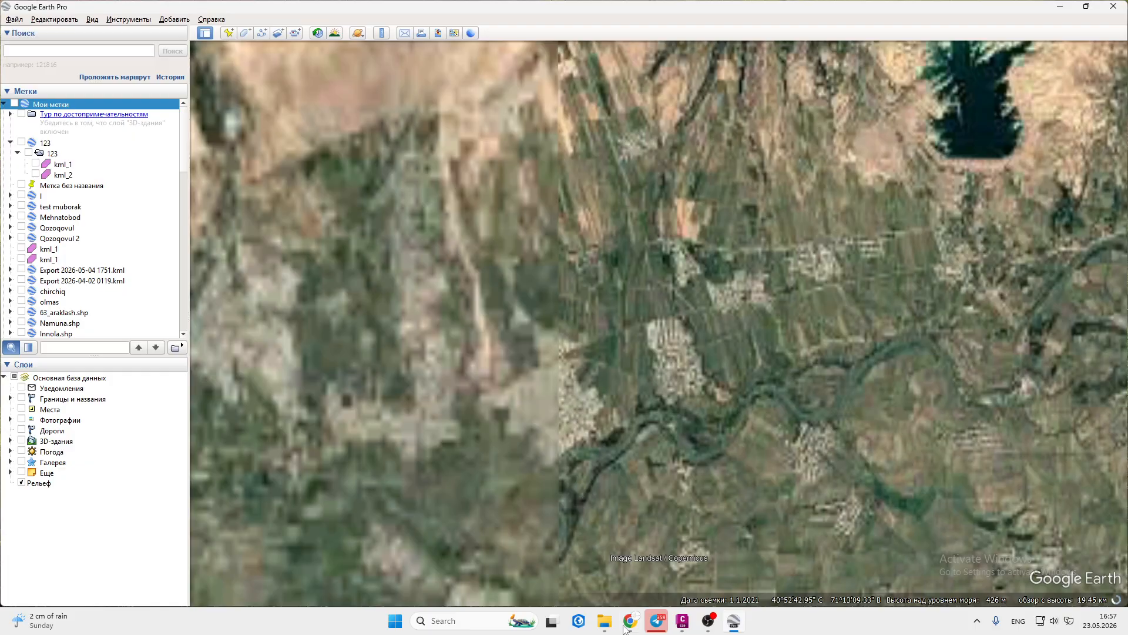
- Switch to File Explorer, open the Pop muqumiy folder, and preview the 001 JPG image
left_click(603, 624)
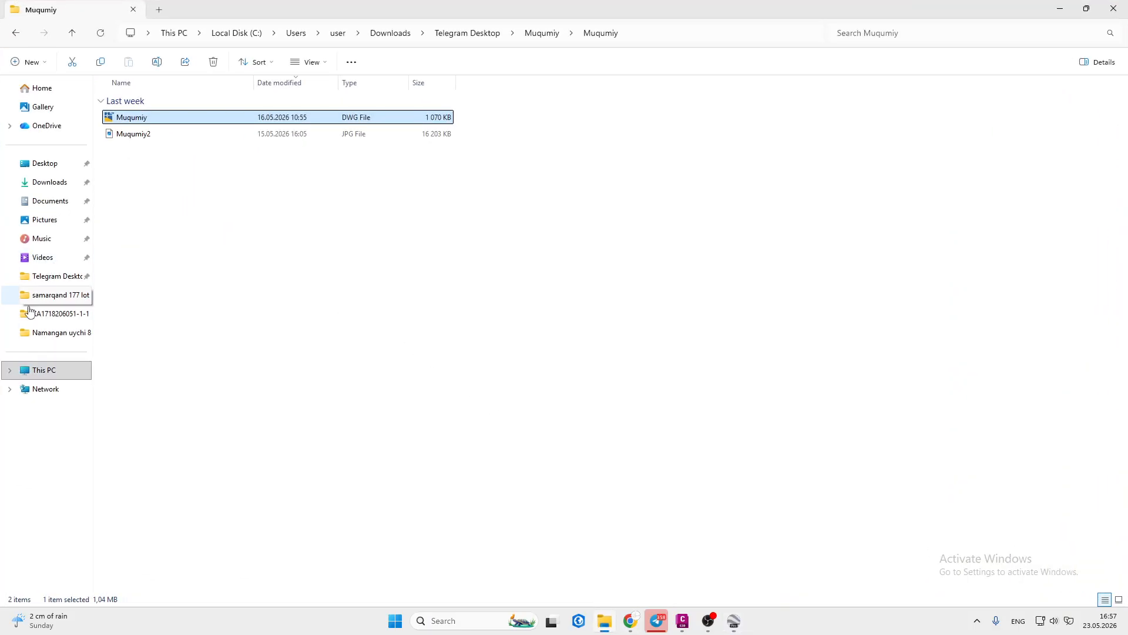
left_click(42, 332)
left_click(72, 32)
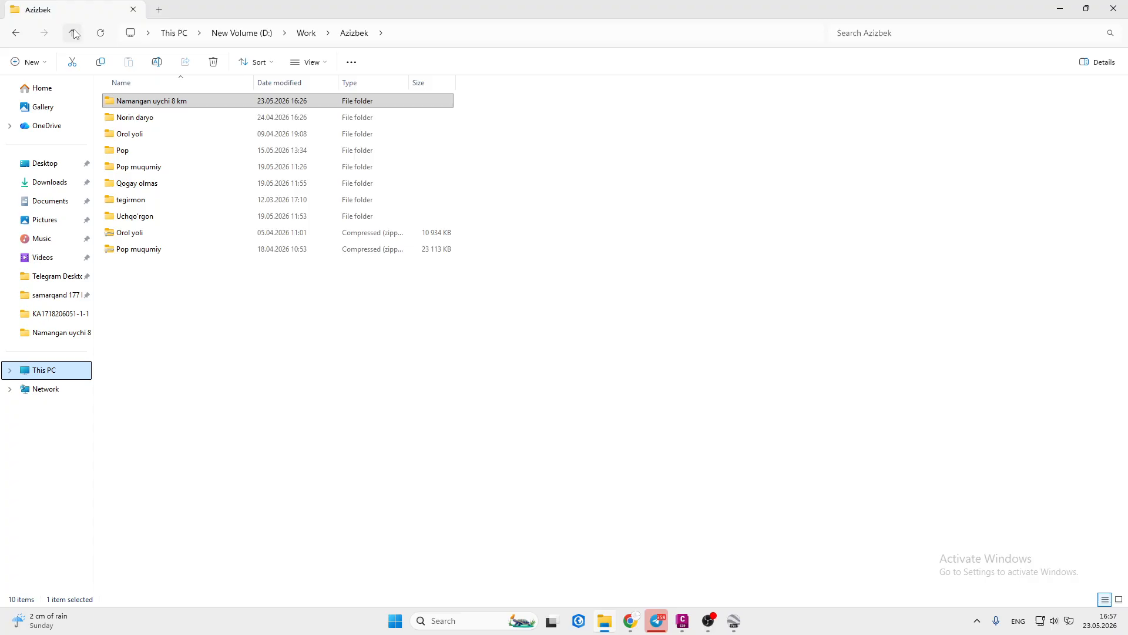
double_click(137, 167)
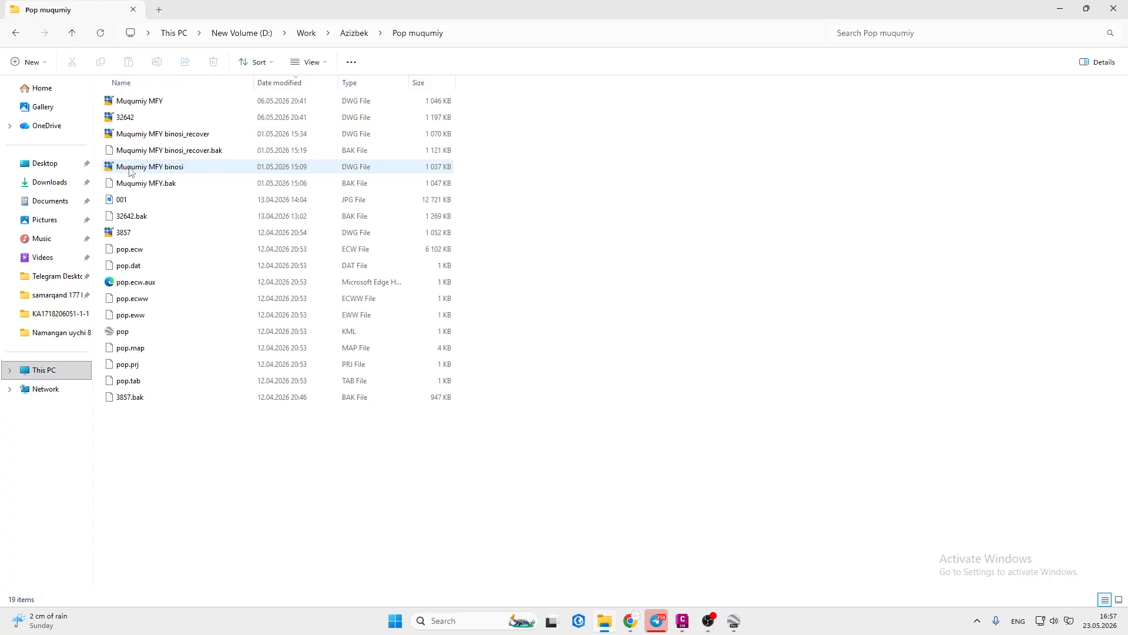
double_click(124, 199)
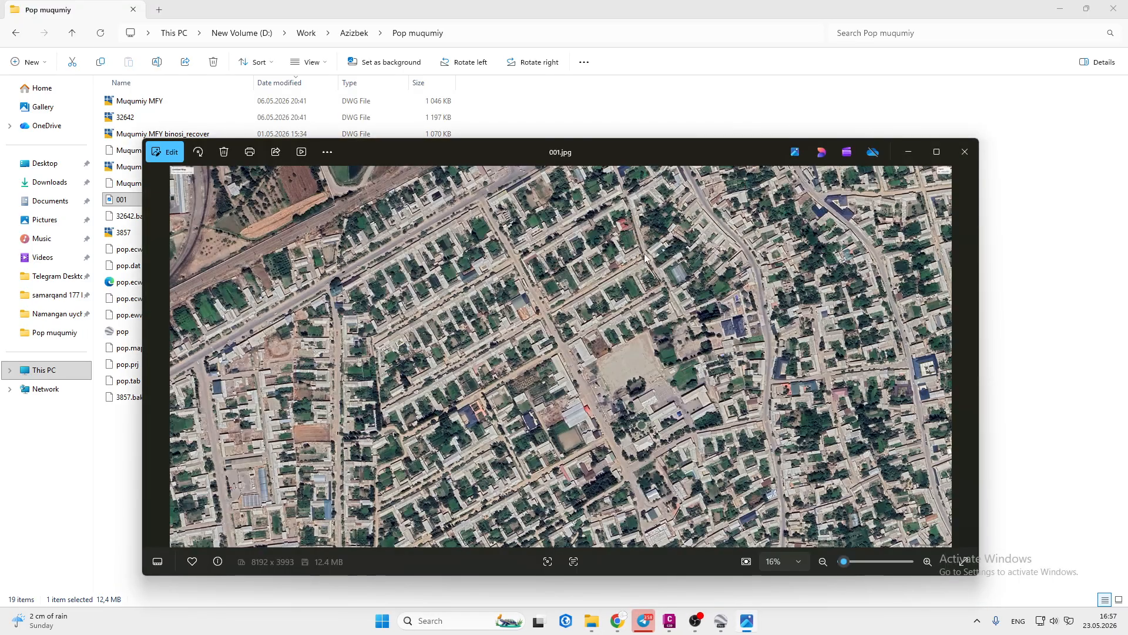
left_click(964, 152)
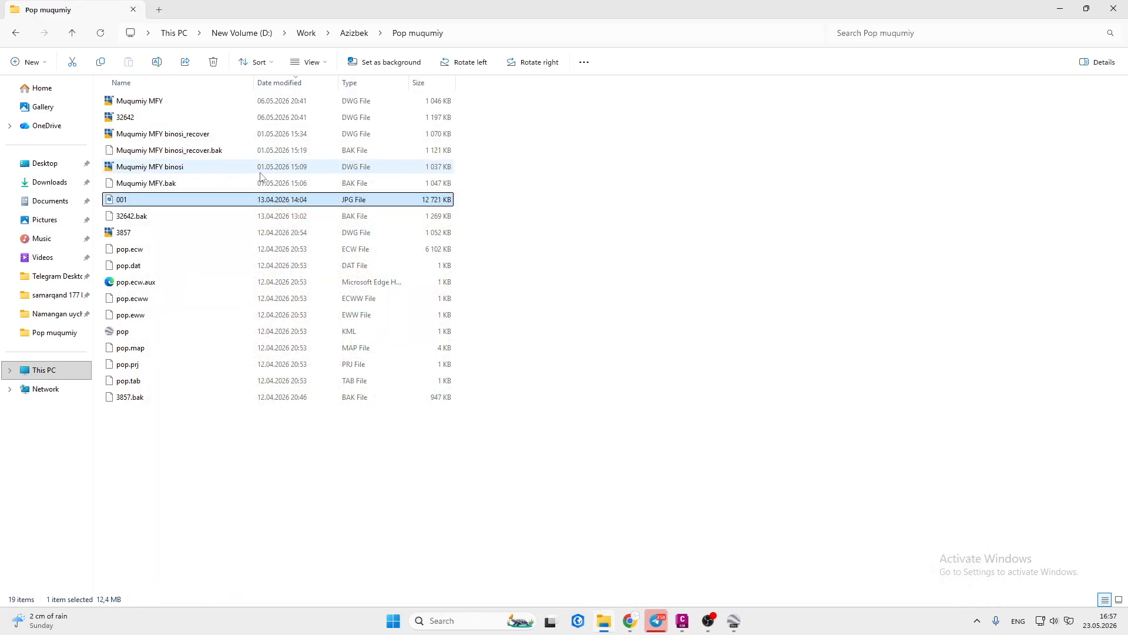
- Copy the 001 JPG into the inner Muqumiy folder under Downloads > Telegram Desktop > Muqumiy
right_click(129, 200)
left_click(685, 230)
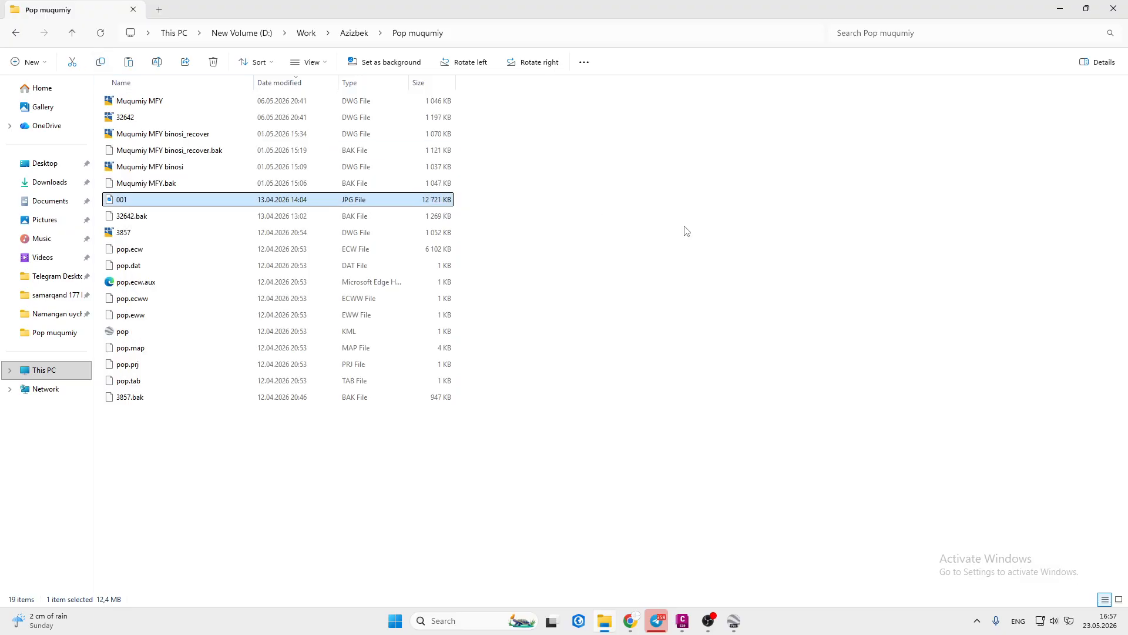
left_click(119, 203)
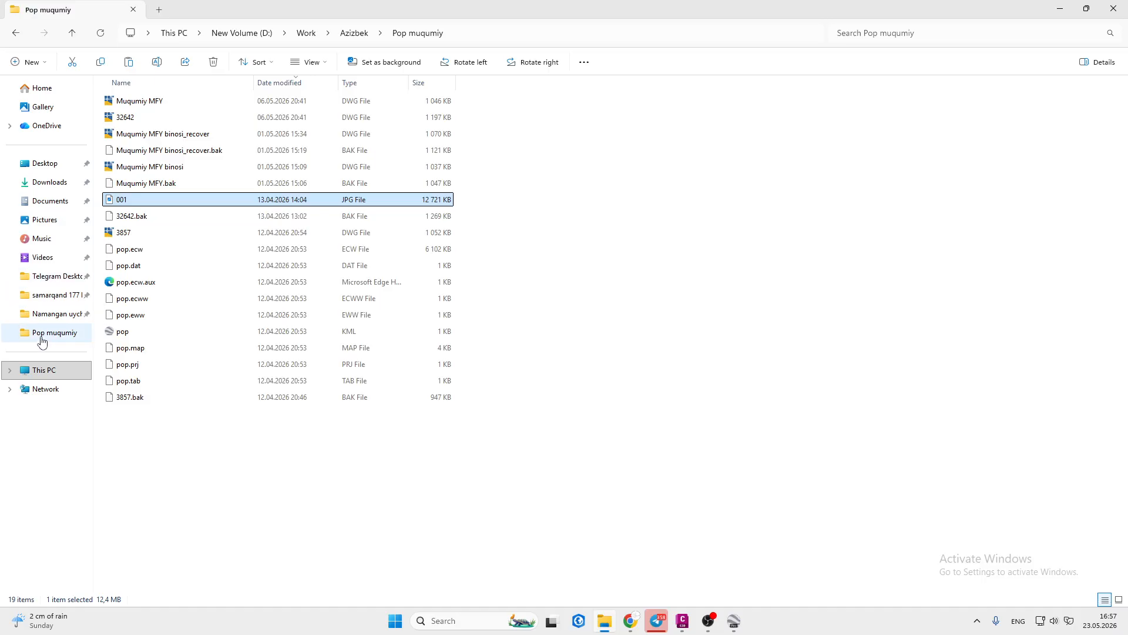
left_click(47, 183)
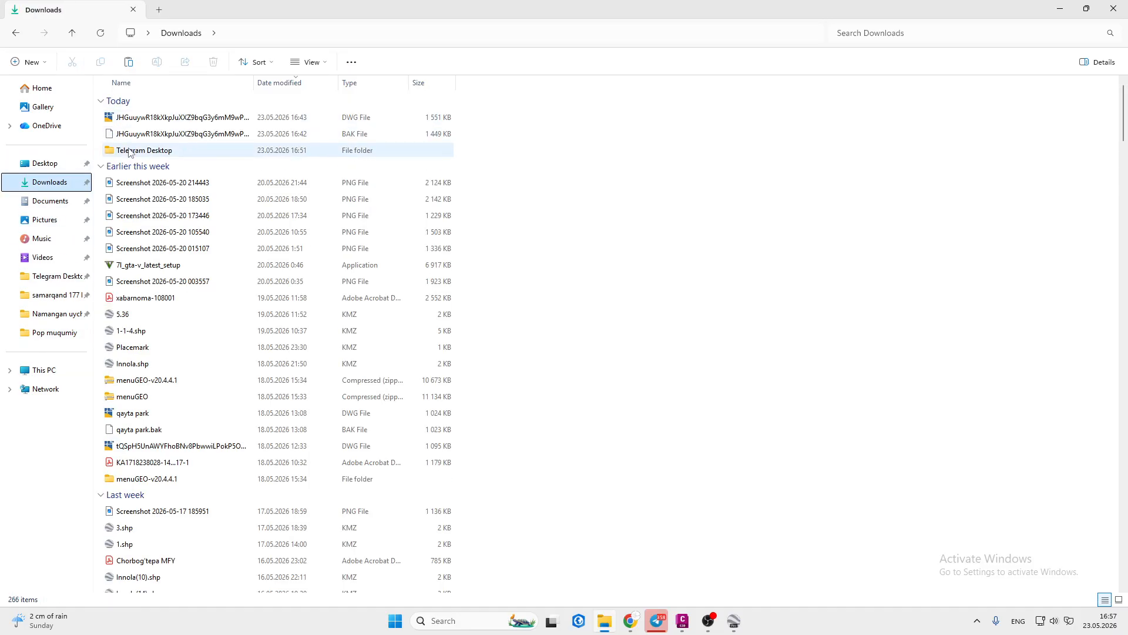
double_click(124, 137)
double_click(125, 134)
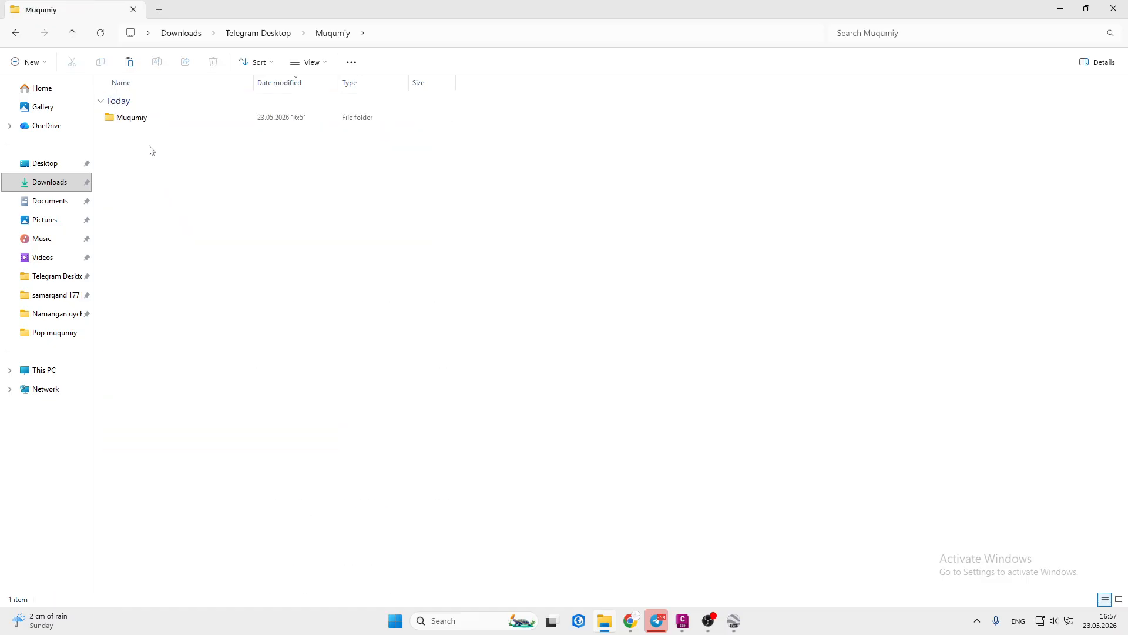
double_click(133, 118)
right_click(142, 157)
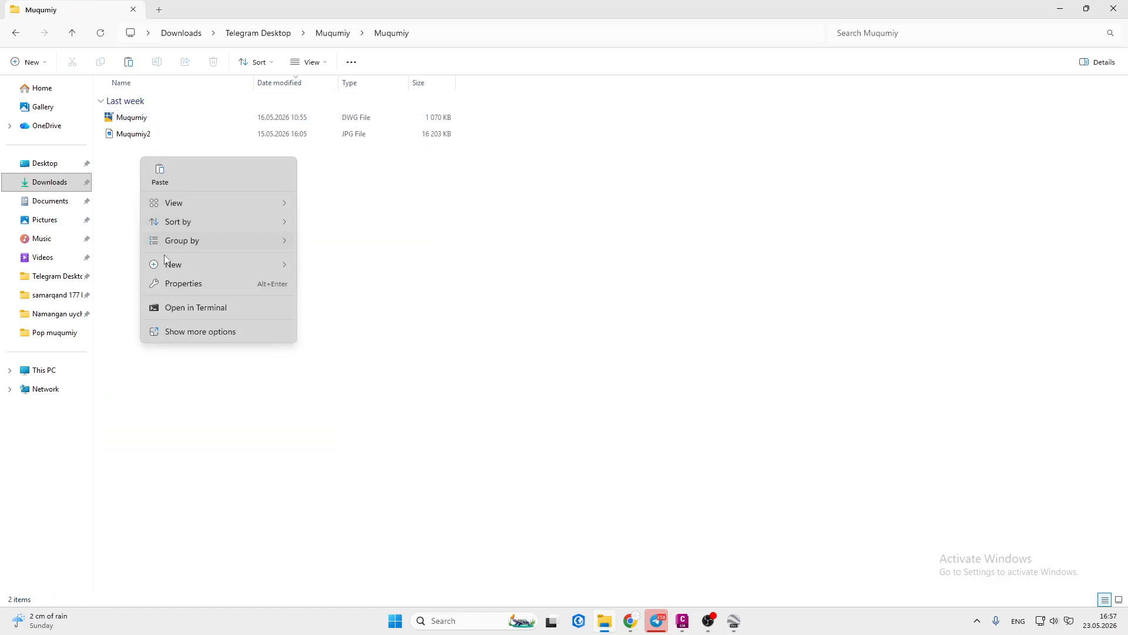
left_click(129, 62)
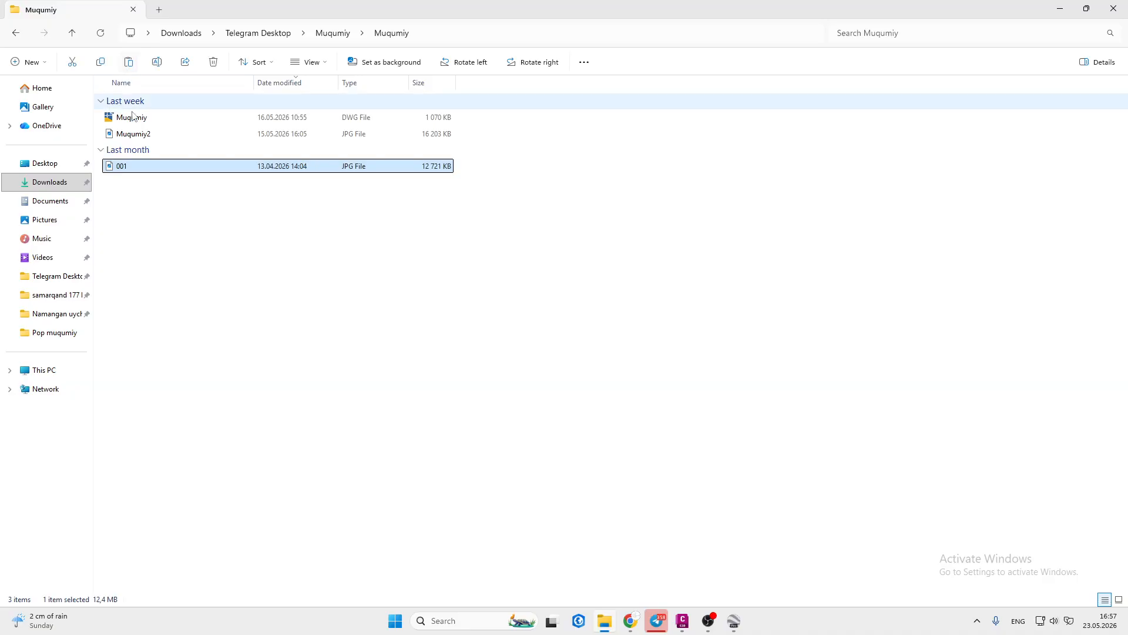
- Copy the duplicated 001 image into the Civil 3D drawing, east of the existing satellite image, with scale factor 1 and rotation 0
left_click(123, 167)
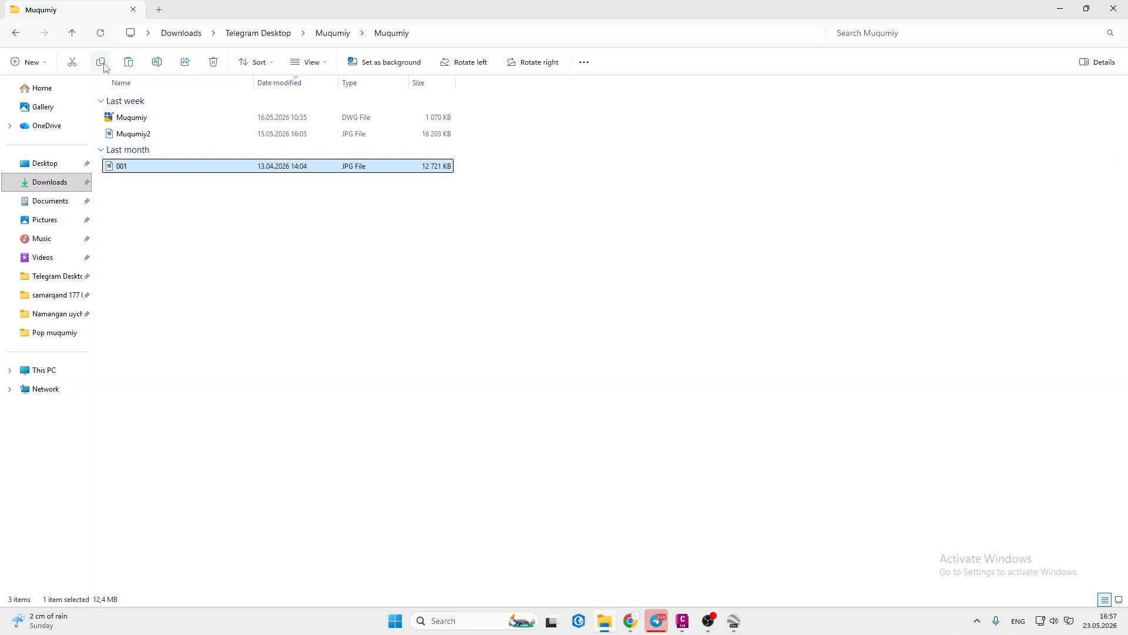
left_click(694, 626)
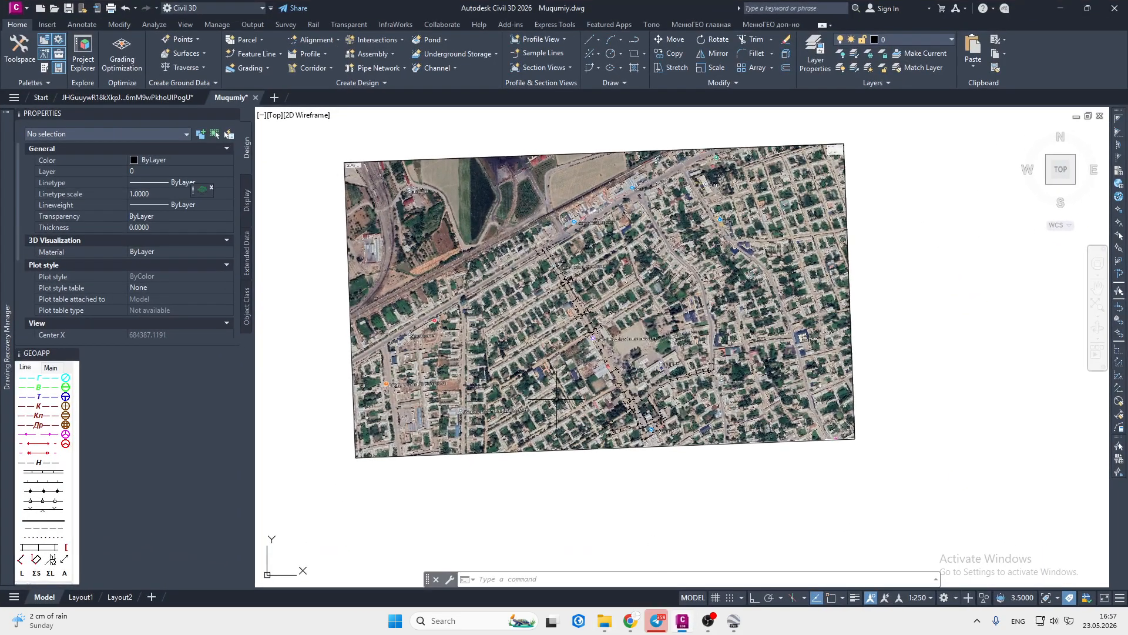
scroll(555, 464, "down", 3)
key("ctrl+v")
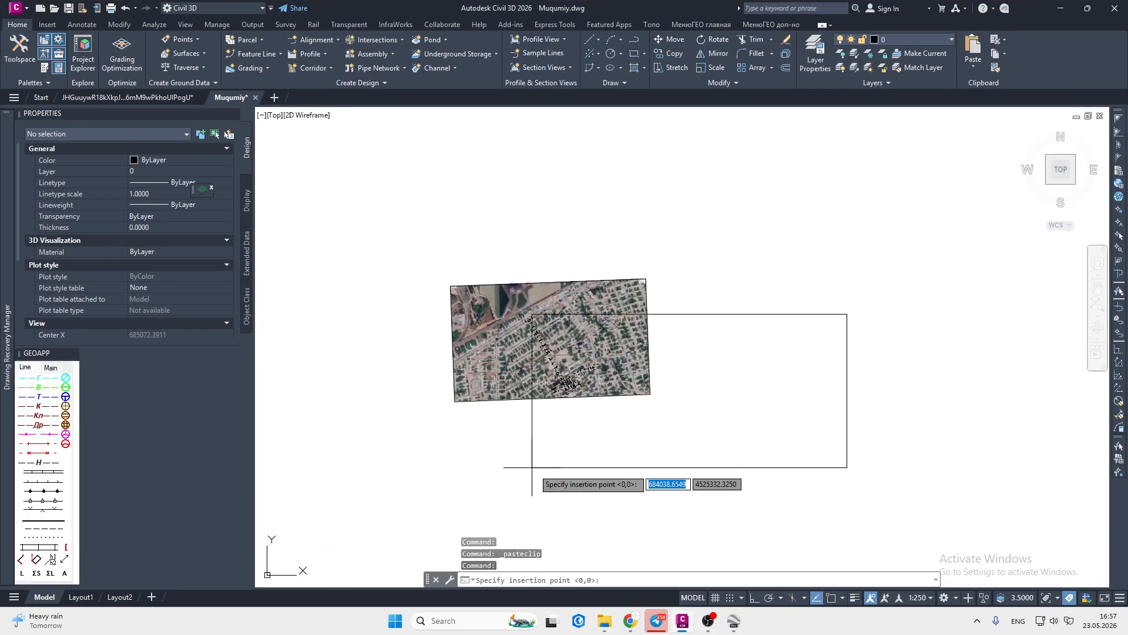
left_click(683, 410)
key("Return")
key("Return")
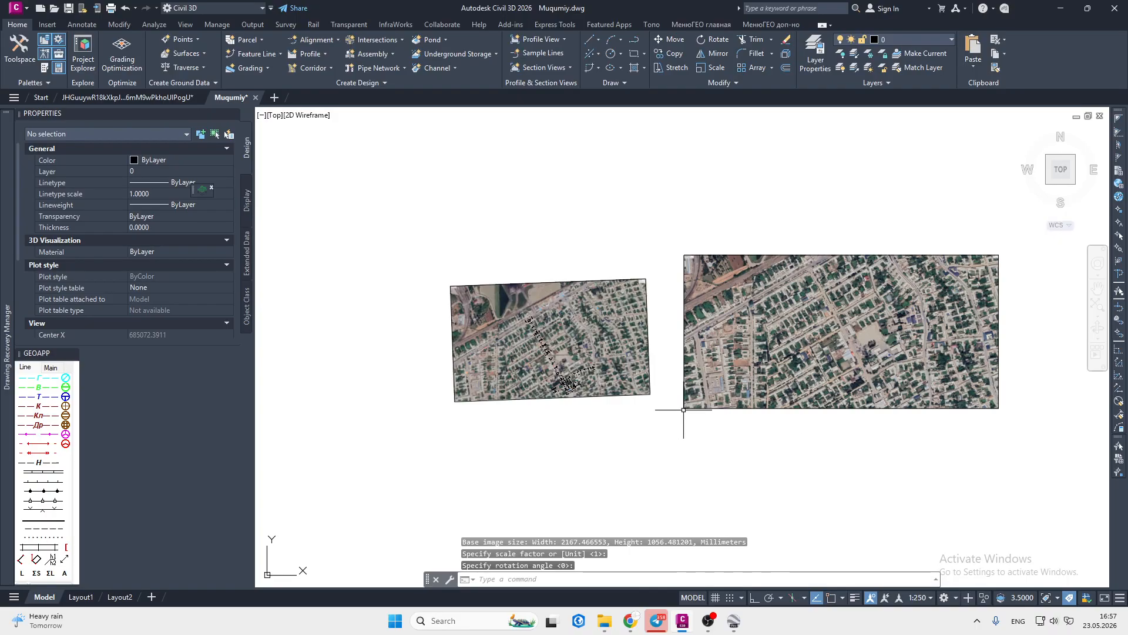
middle_click_drag(718, 427, 604, 430)
key("Escape")
key("Escape")
- Erase the old tilted satellite image lying under the survey points and detach Muqumiy2 from the drawing
scroll(519, 298, "up", 2)
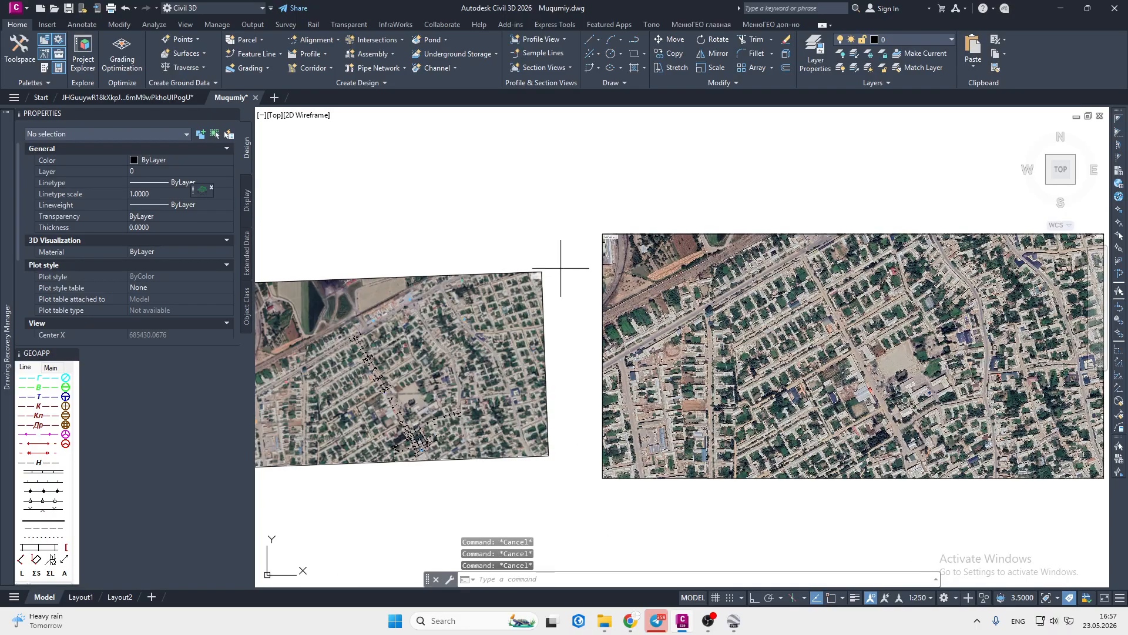
left_click(543, 284)
middle_click_drag(367, 313, 430, 298)
scroll(430, 298, "up", 4)
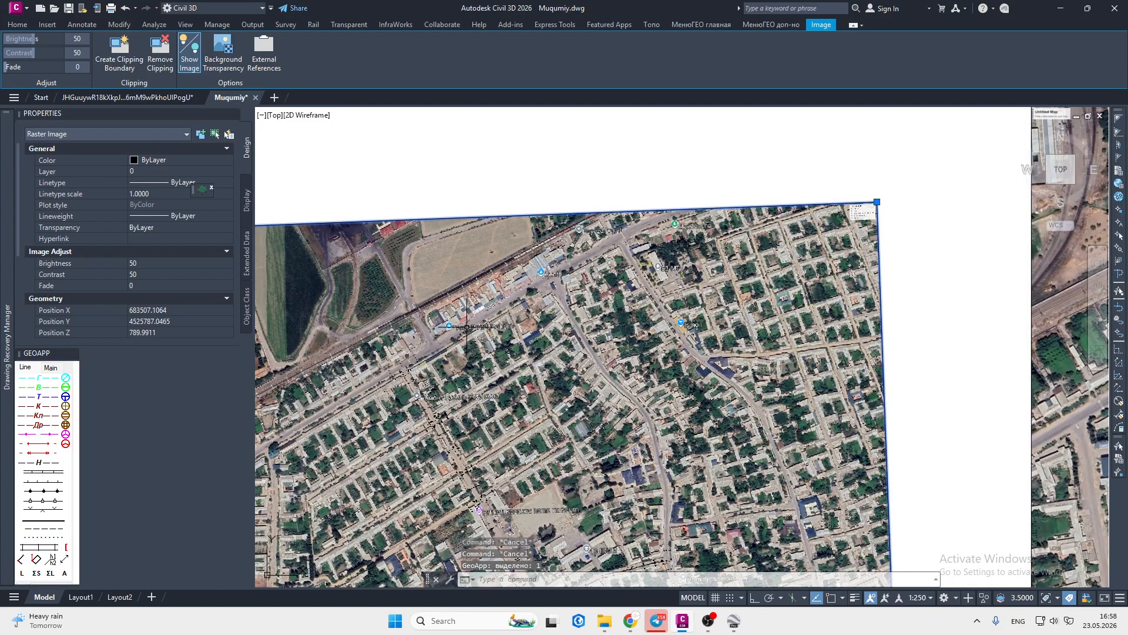
scroll(467, 329, "up", 5)
scroll(453, 326, "down", 7)
middle_click_drag(689, 367, 373, 358)
scroll(677, 303, "up", 5)
scroll(678, 302, "down", 7)
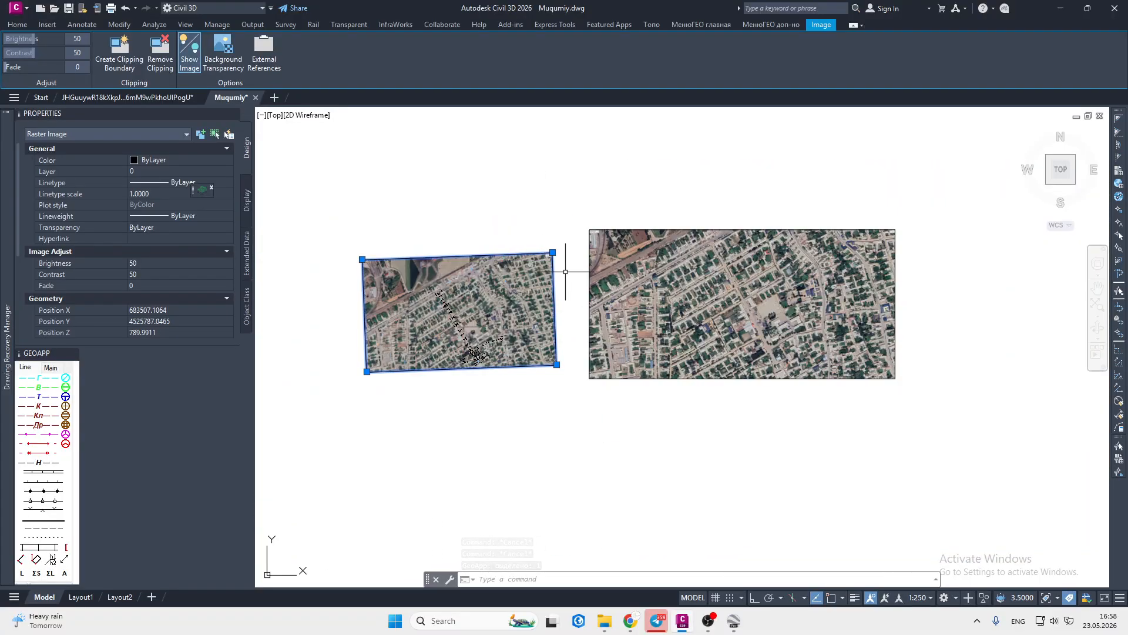
middle_click_drag(572, 272, 569, 312)
key("Delete")
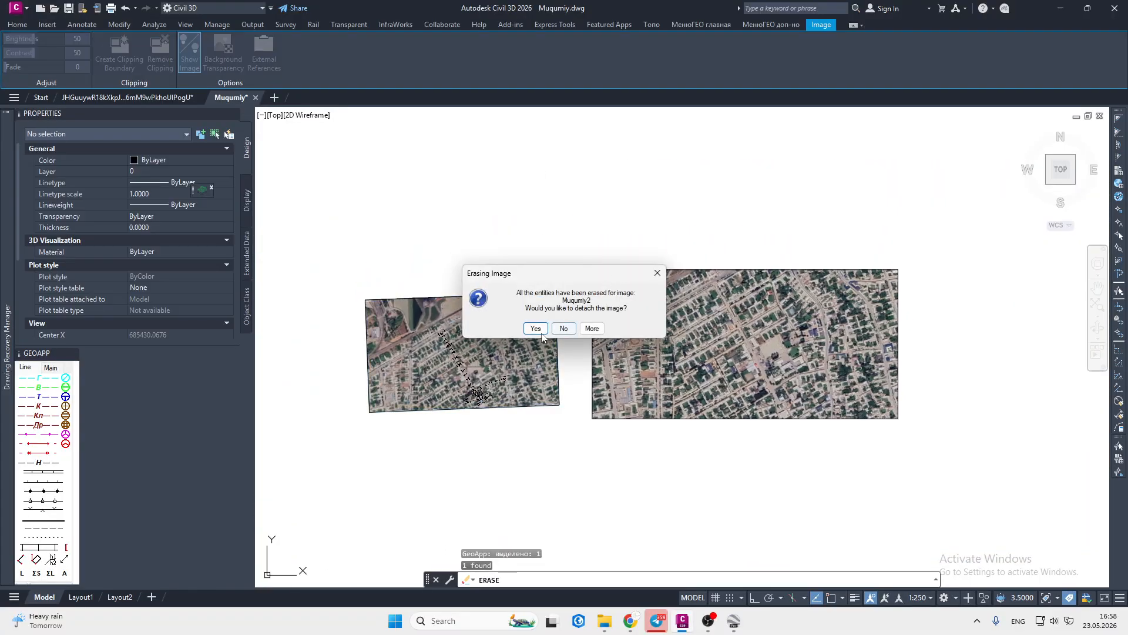
left_click(536, 329)
- Move the new satellite image from the fence corner beside the northern street to survey point 38
left_click(612, 270)
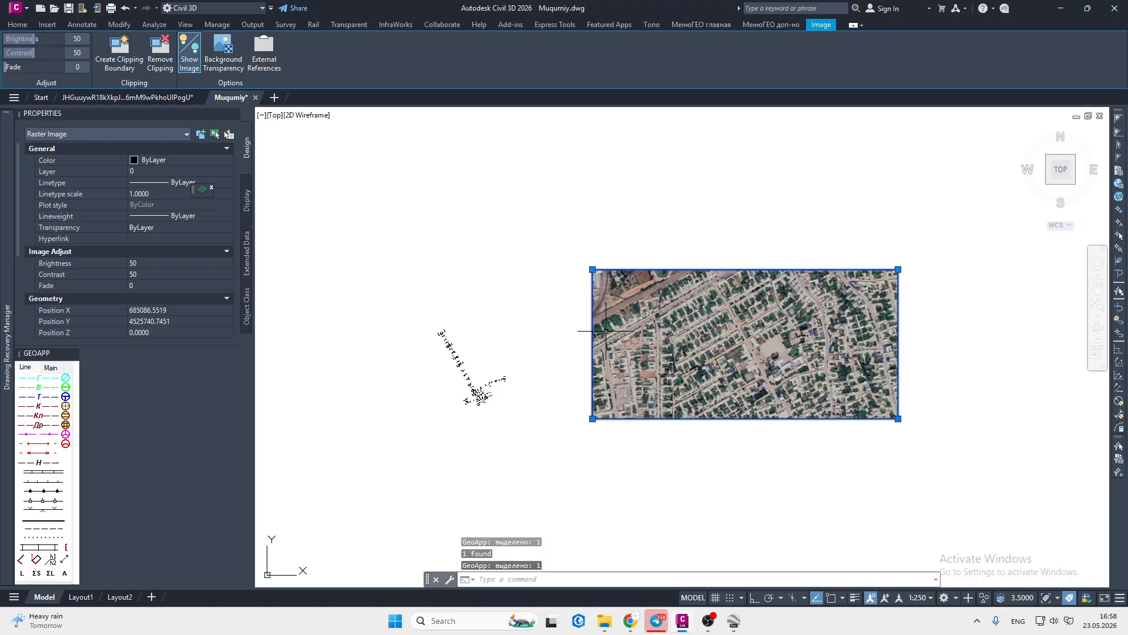
key("Return")
scroll(606, 333, "up", 10)
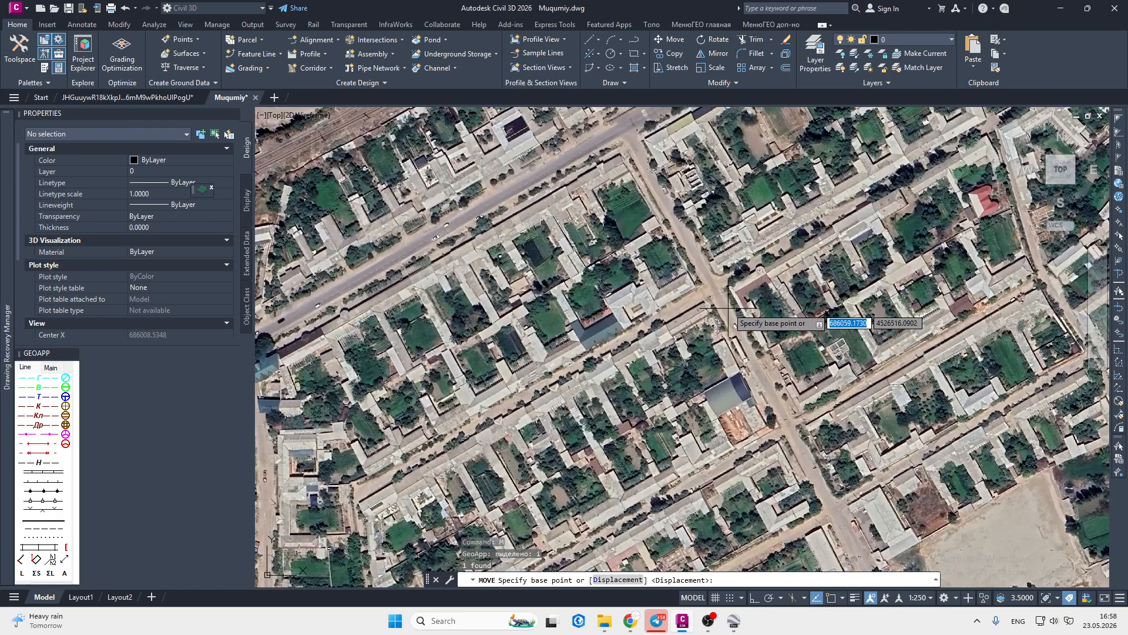
scroll(542, 328, "up", 3)
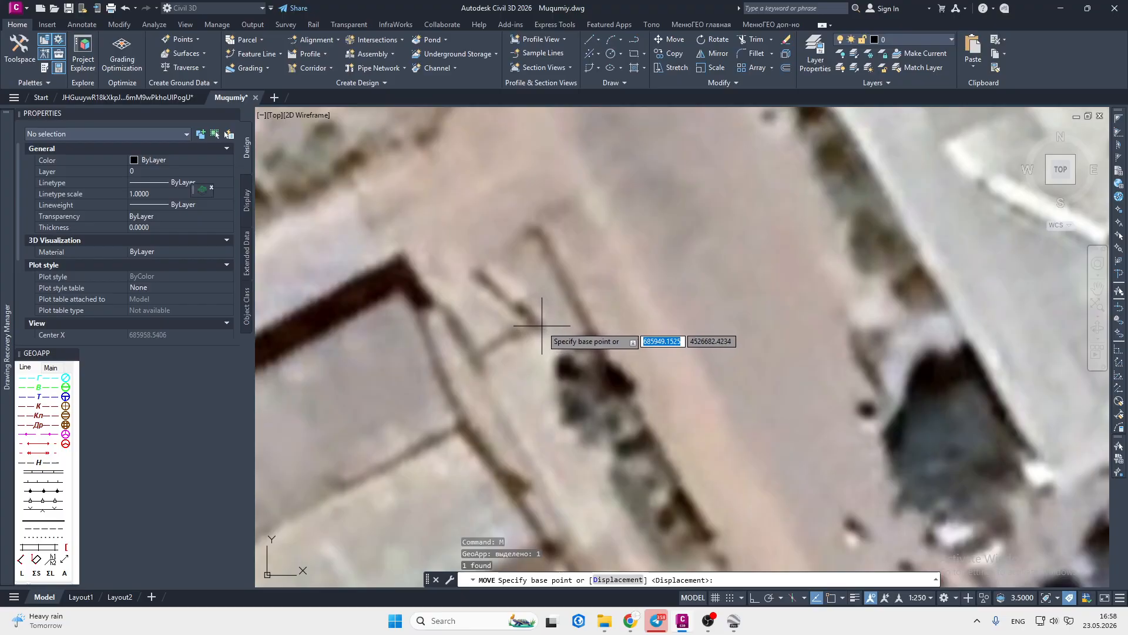
left_click(540, 325)
scroll(547, 315, "down", 10)
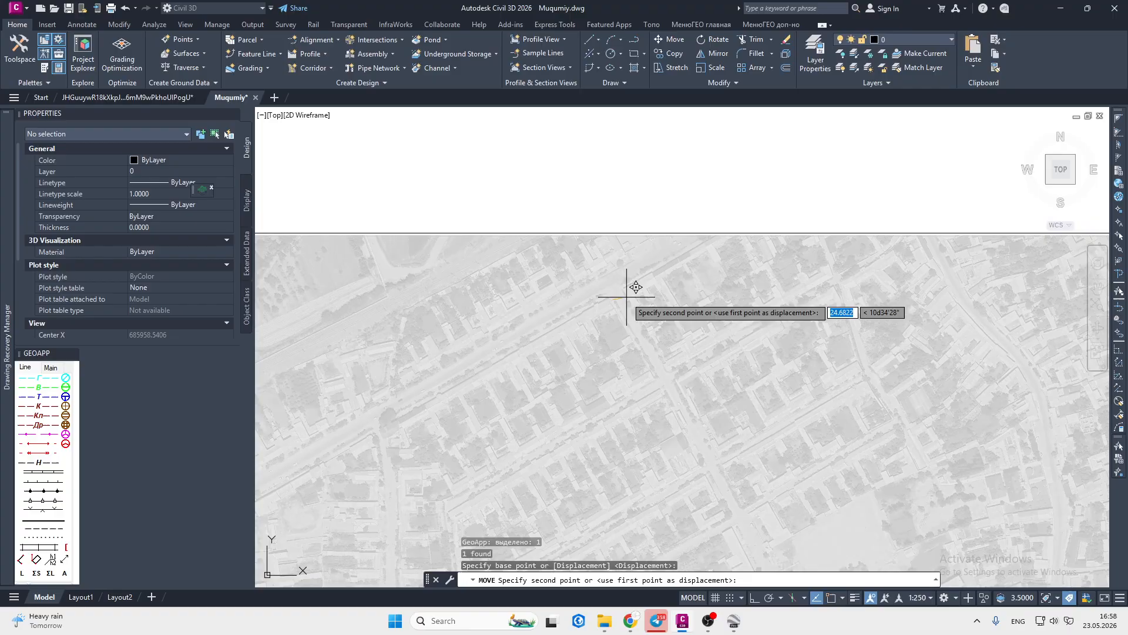
scroll(643, 270, "down", 3)
scroll(499, 259, "up", 5)
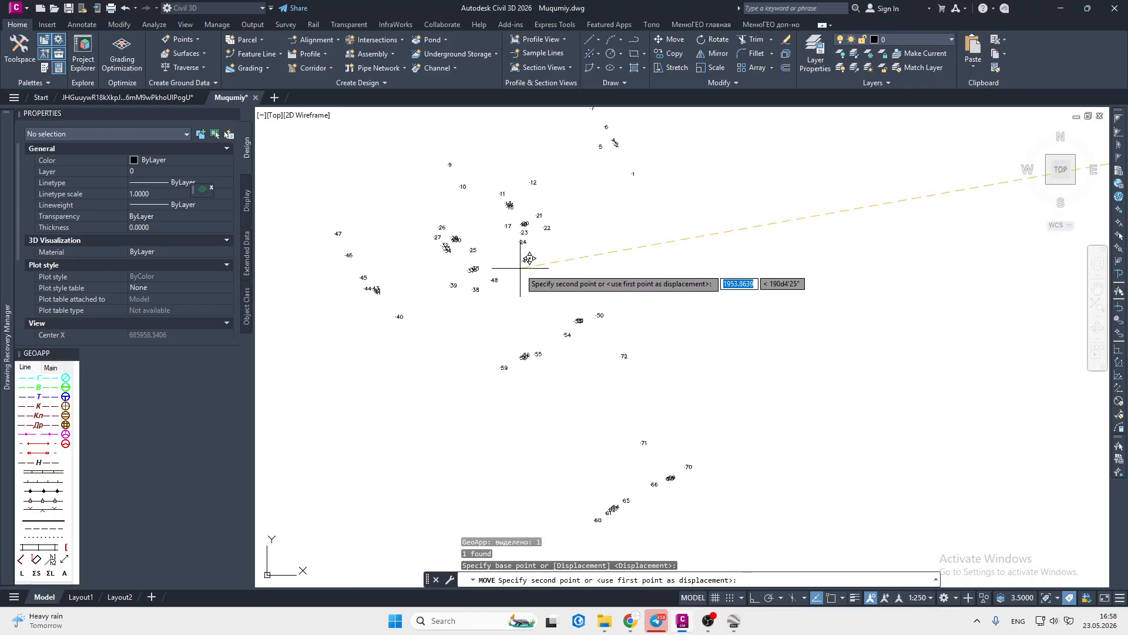
scroll(461, 285, "up", 7)
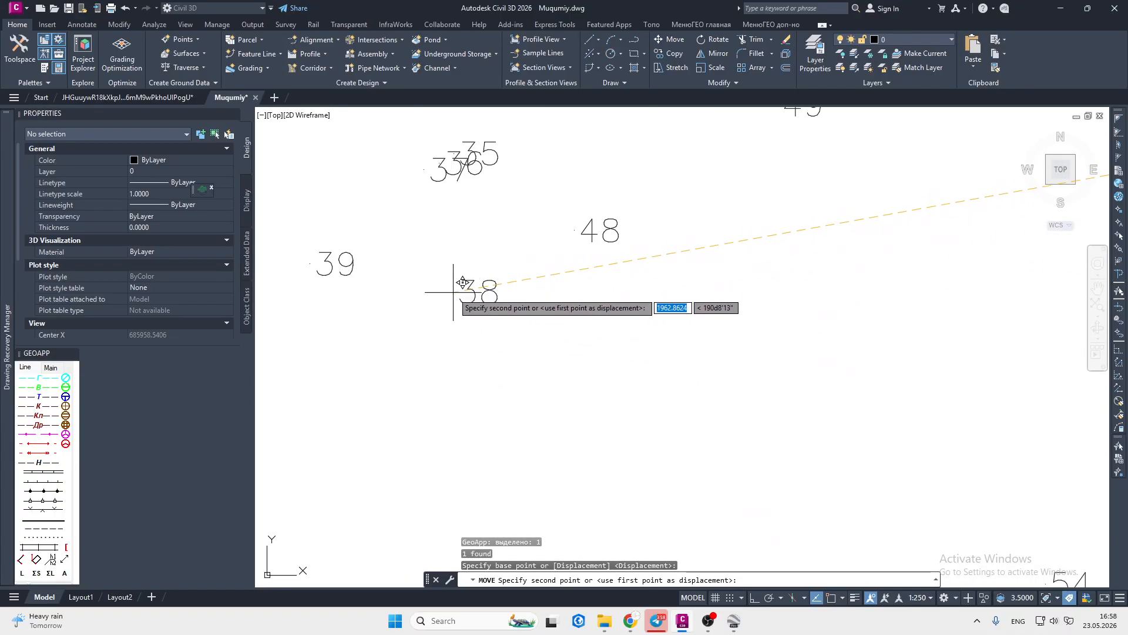
left_click(456, 275)
- Send the moved satellite image to the back of the display order, behind the survey points
scroll(508, 307, "down", 10)
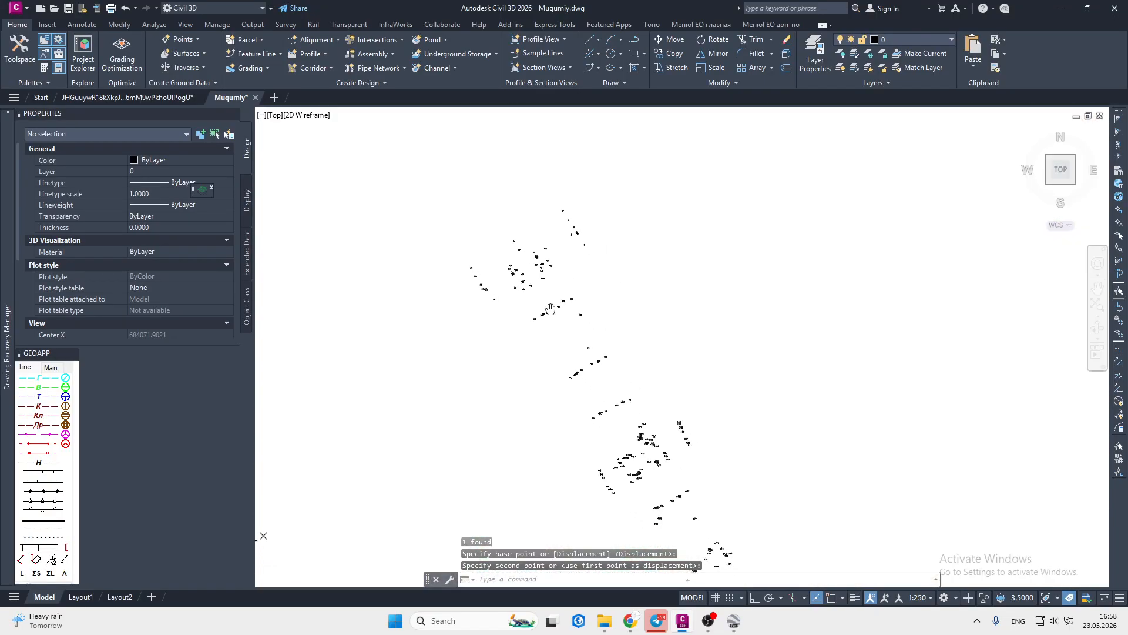
middle_click_drag(550, 309, 552, 296)
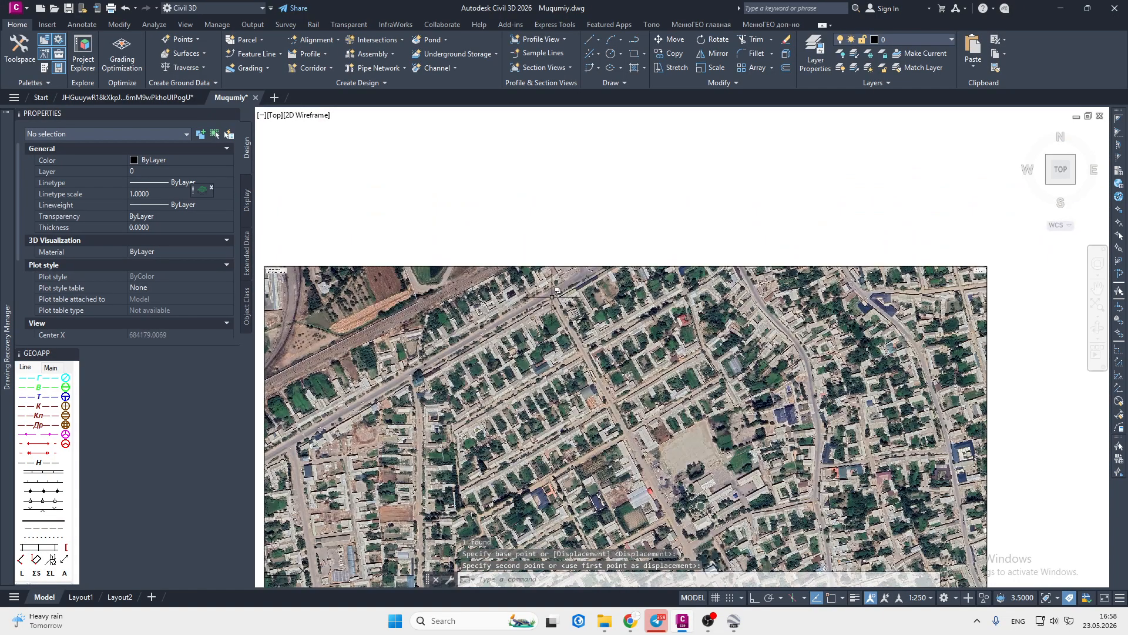
left_click(484, 255)
right_click(450, 233)
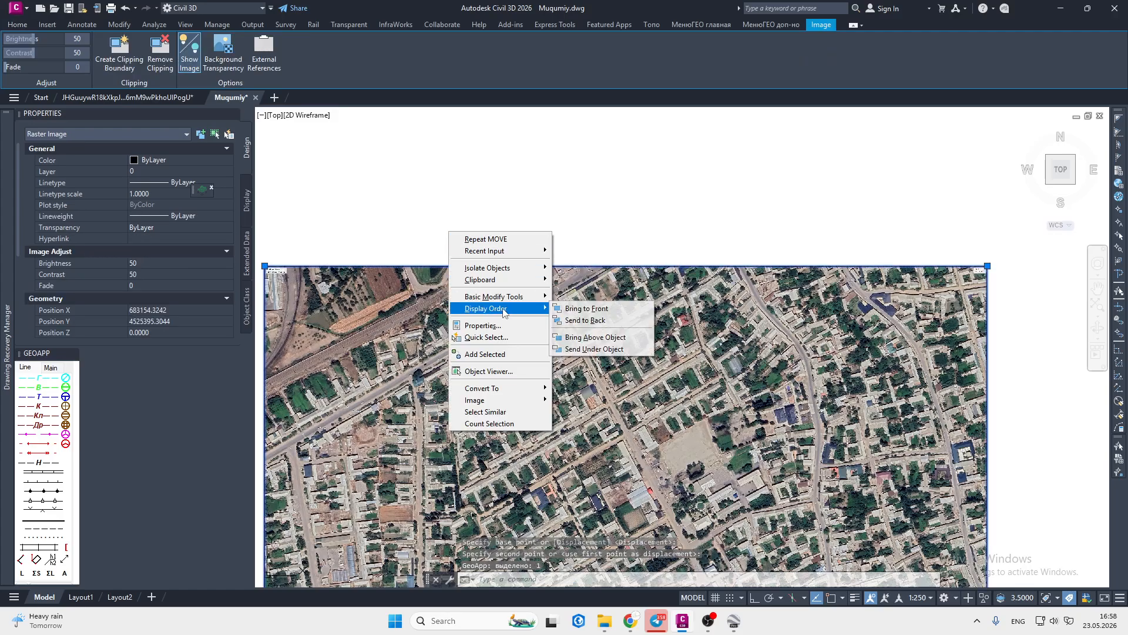
left_click(585, 321)
scroll(517, 332, "up", 10)
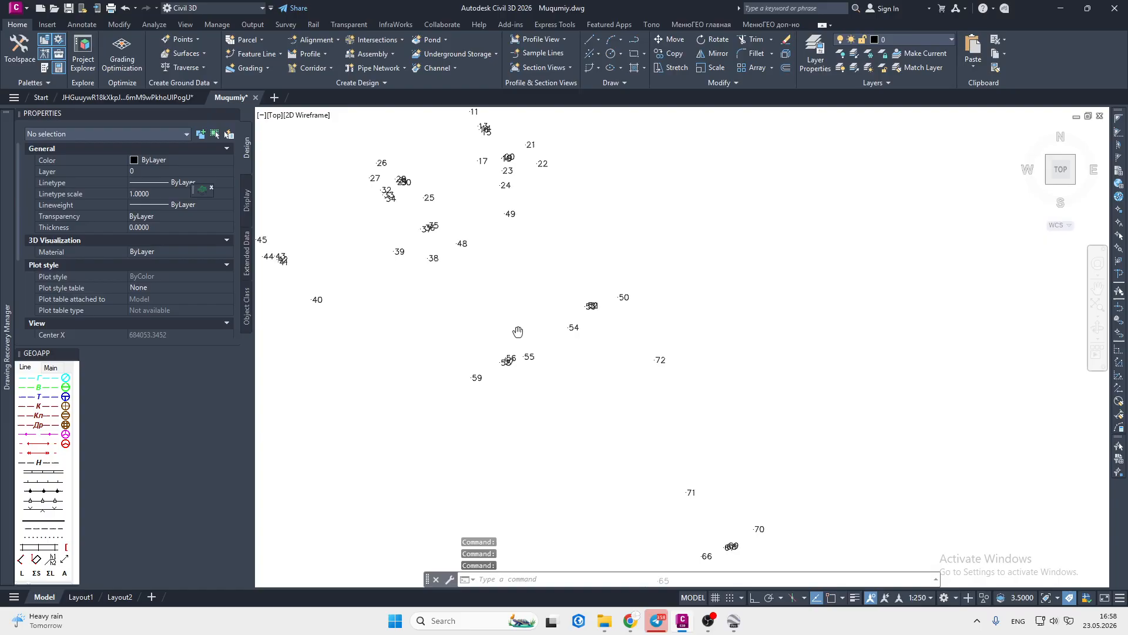
middle_click_drag(518, 332, 509, 340)
scroll(448, 305, "down", 10)
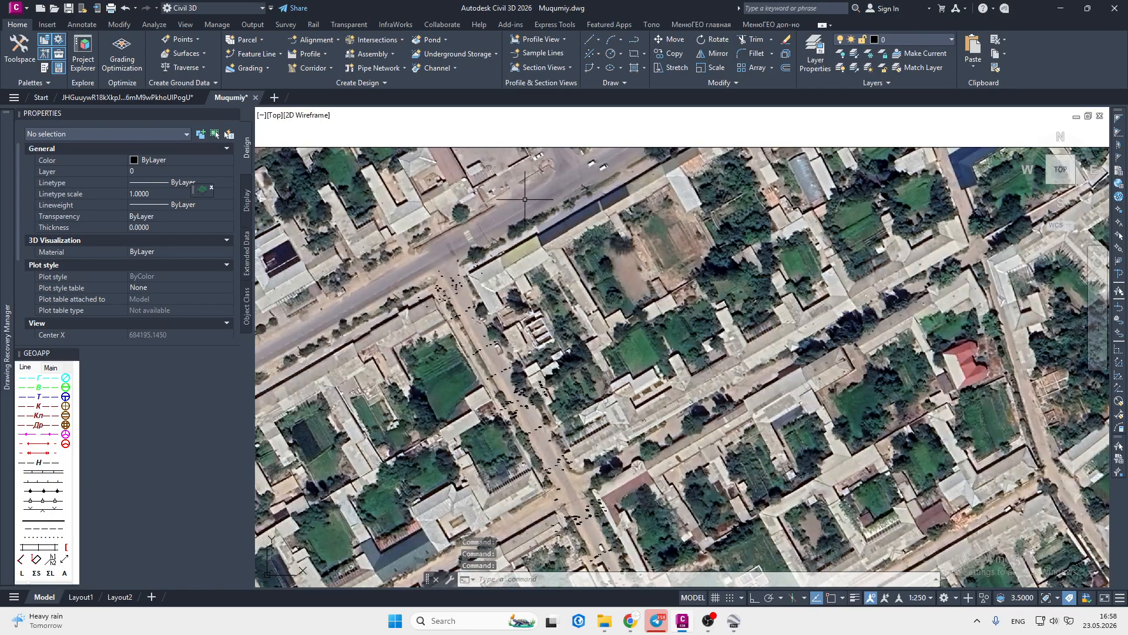
- Rotate the image about point 38 by reference, taking the reference line from point 38 to the outer corner of the grey-roofed building in the south
left_click(529, 147)
left_click(16, 25)
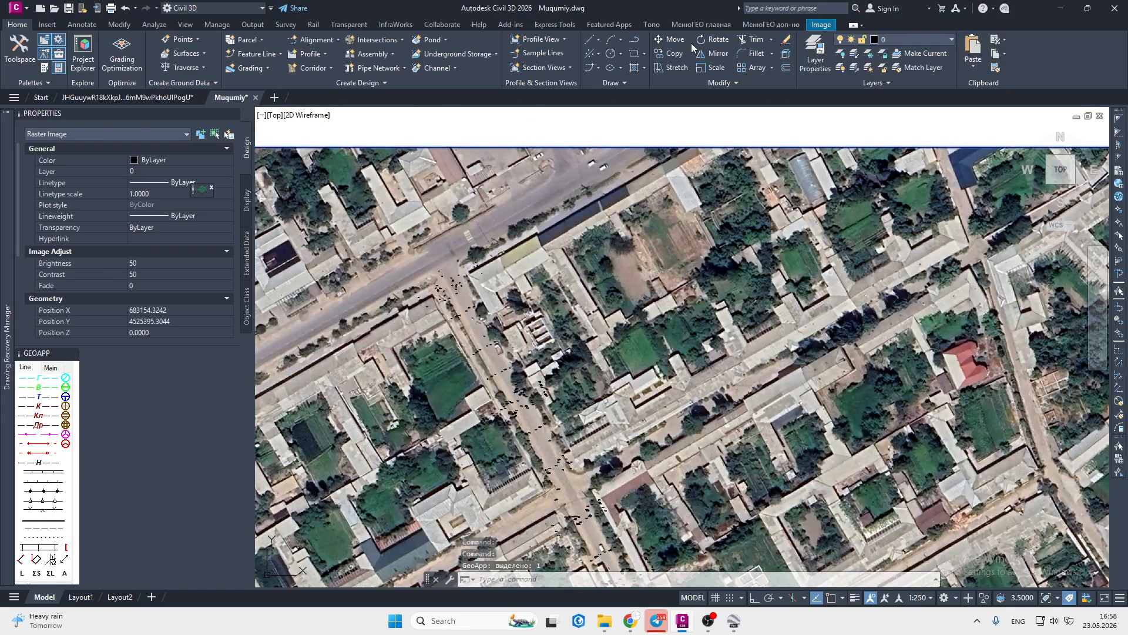
left_click(714, 41)
scroll(453, 266, "up", 8)
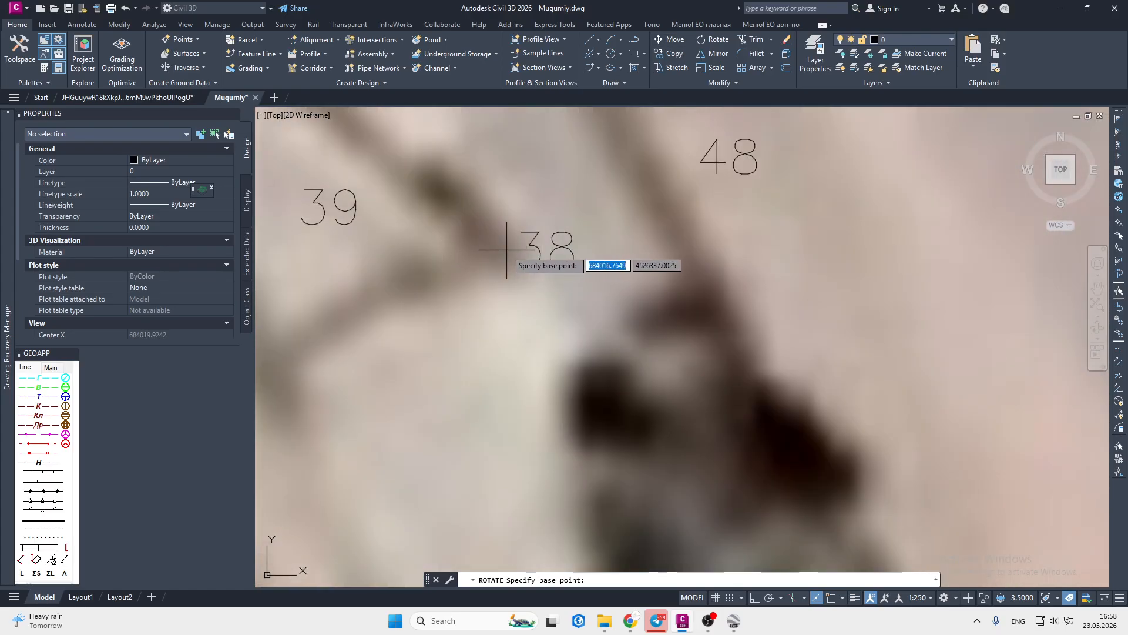
left_click(506, 250)
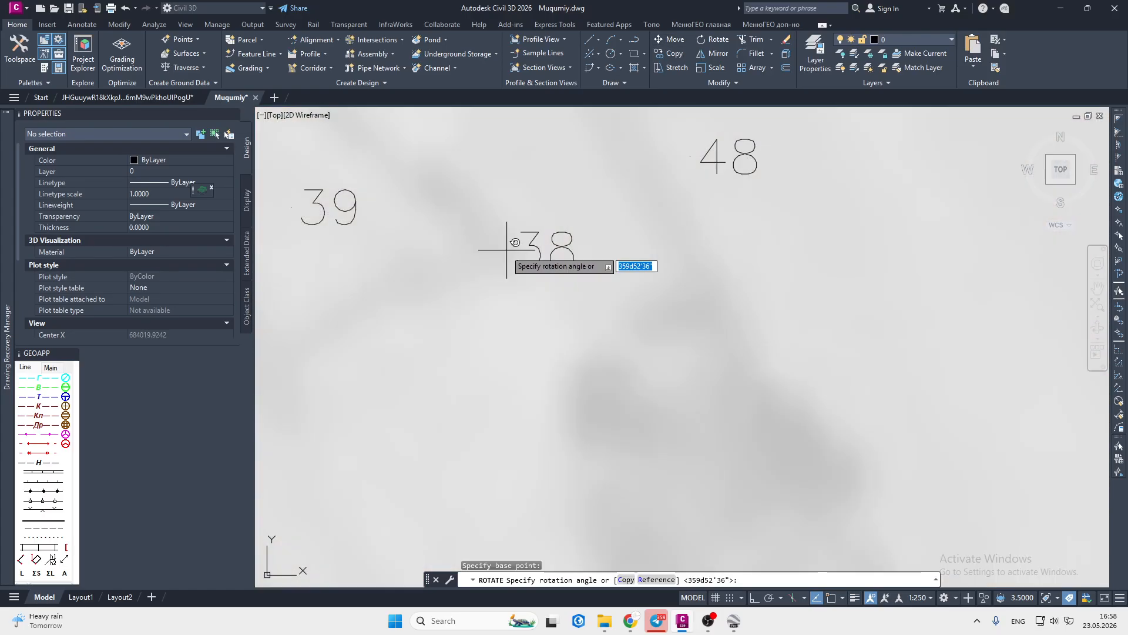
right_click(553, 337)
left_click(583, 394)
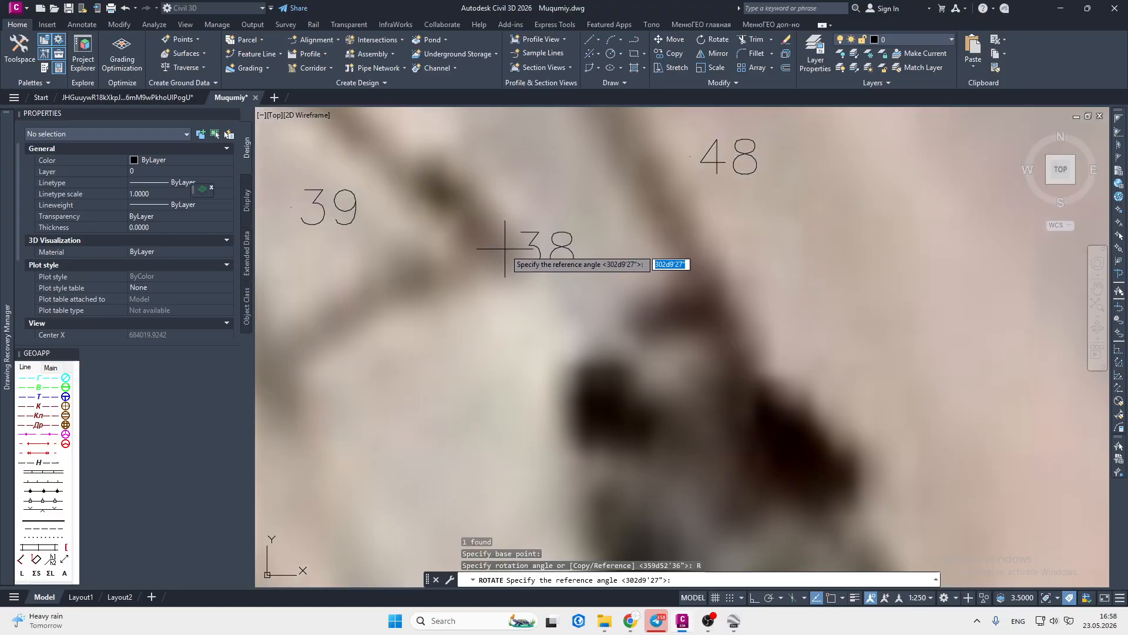
scroll(506, 249, "down", 10)
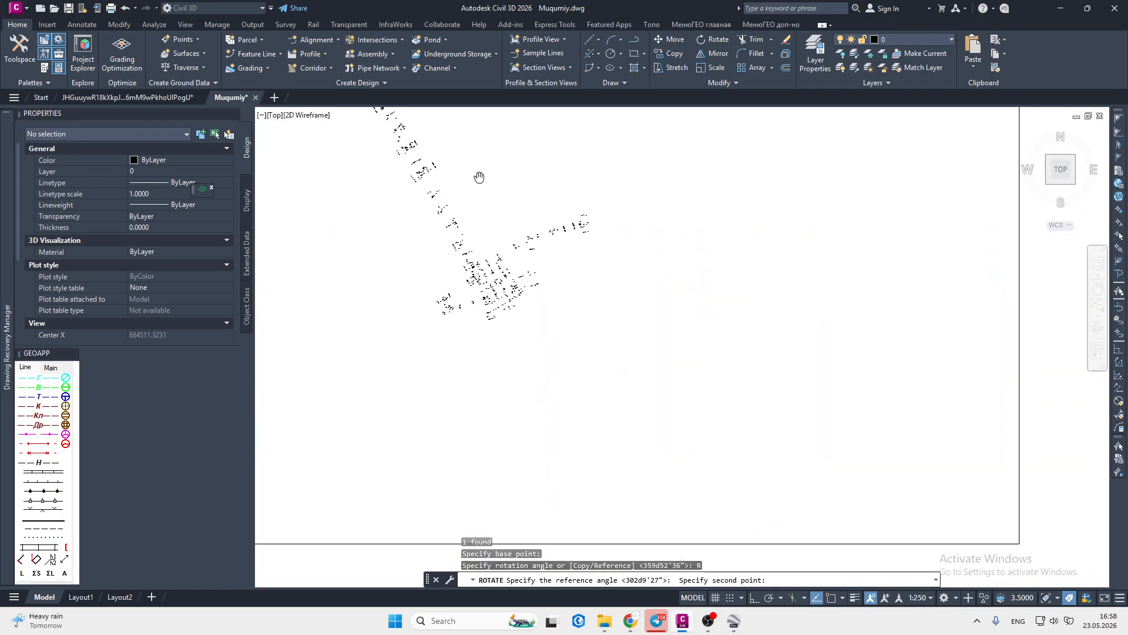
scroll(487, 279, "up", 5)
scroll(461, 378, "down", 5)
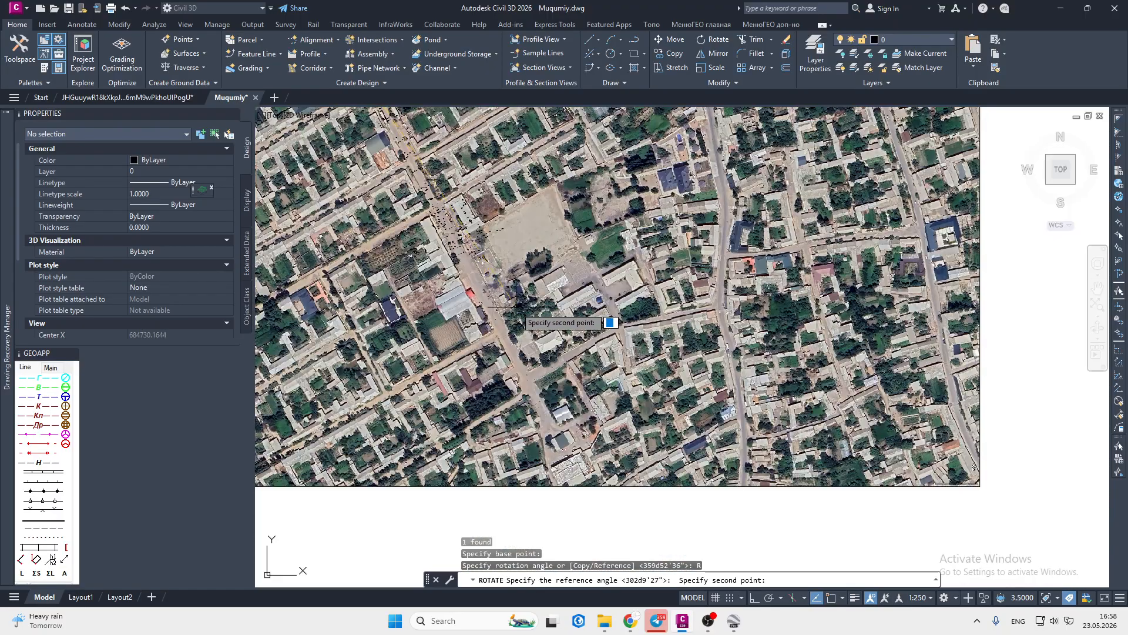
scroll(504, 288, "up", 4)
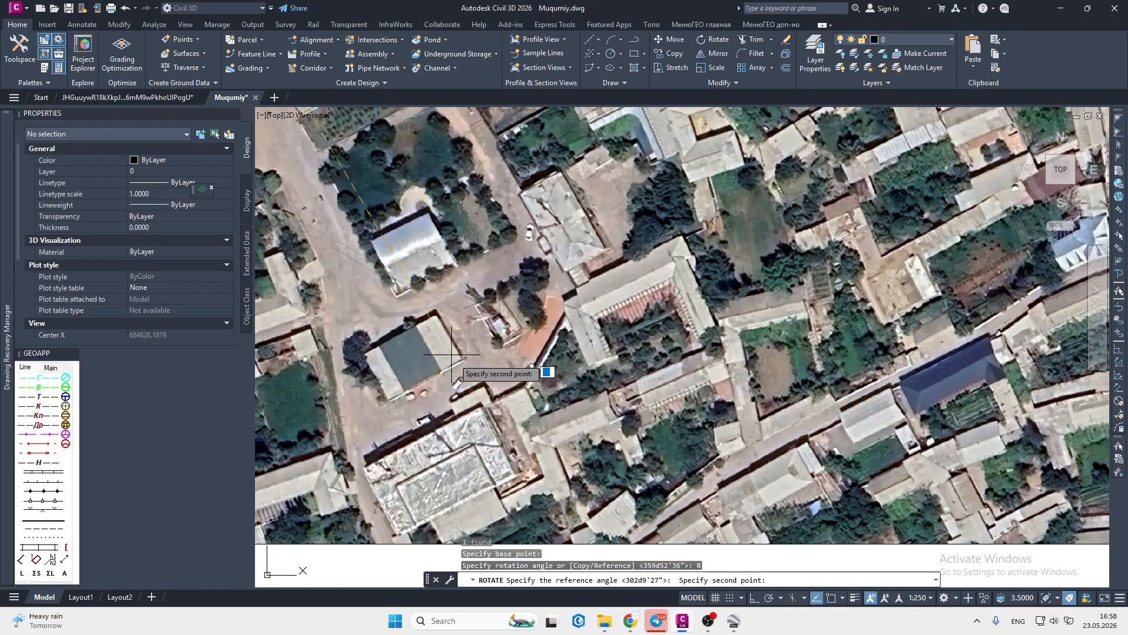
middle_click_drag(365, 326, 411, 340)
middle_click_drag(398, 282, 442, 223)
scroll(505, 295, "up", 5)
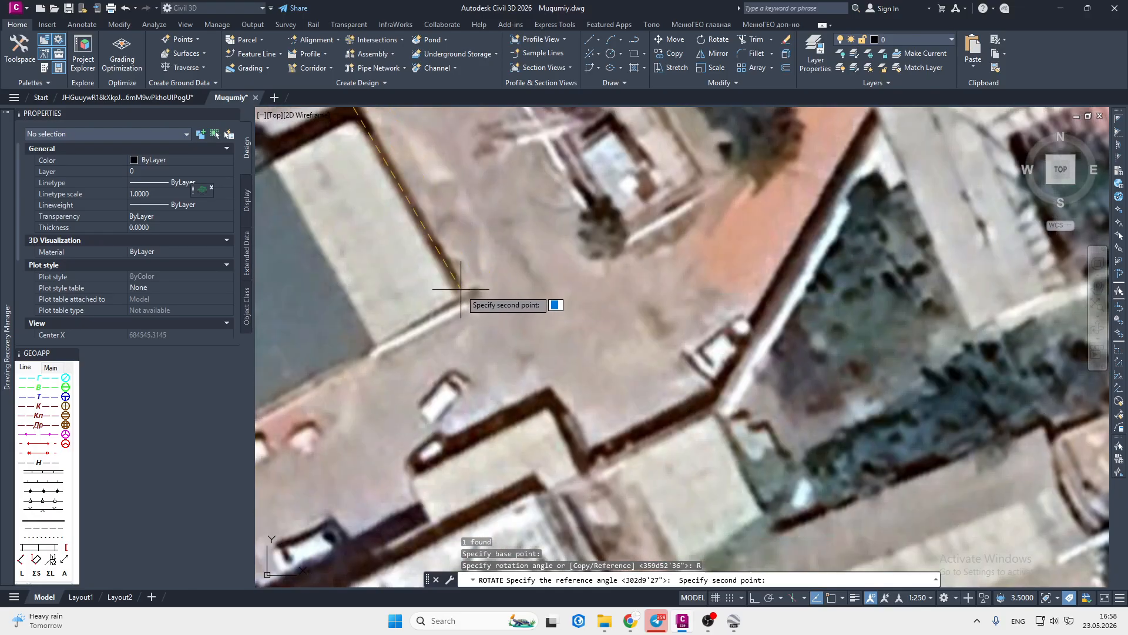
left_click(461, 286)
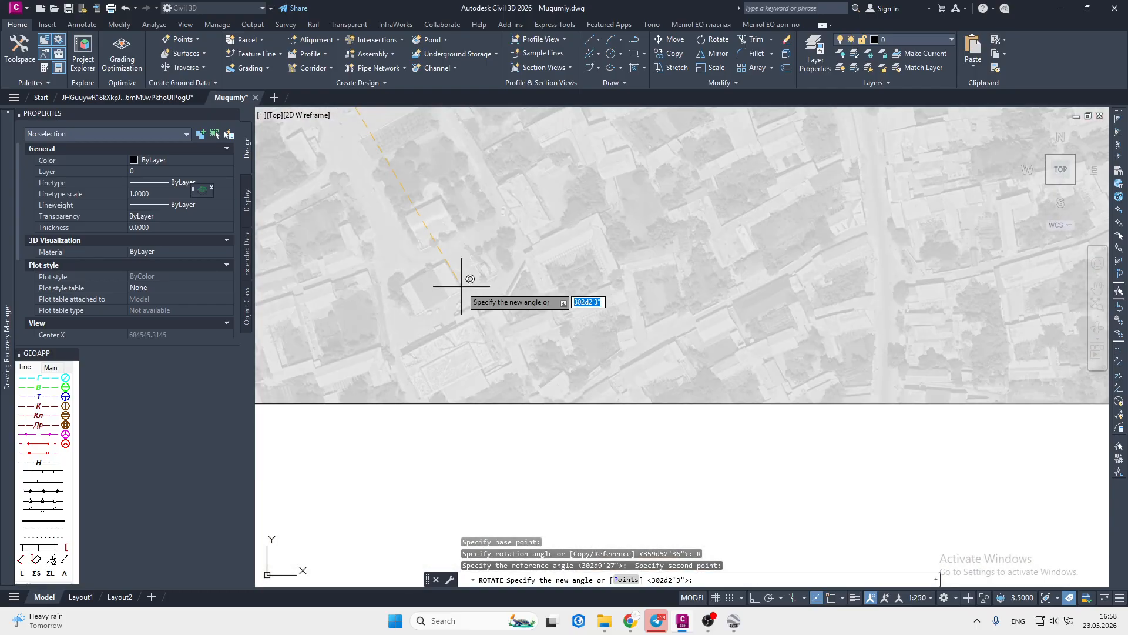
- Set the new direction of the image's reference rotation through survey point 698
scroll(414, 176, "up", 6)
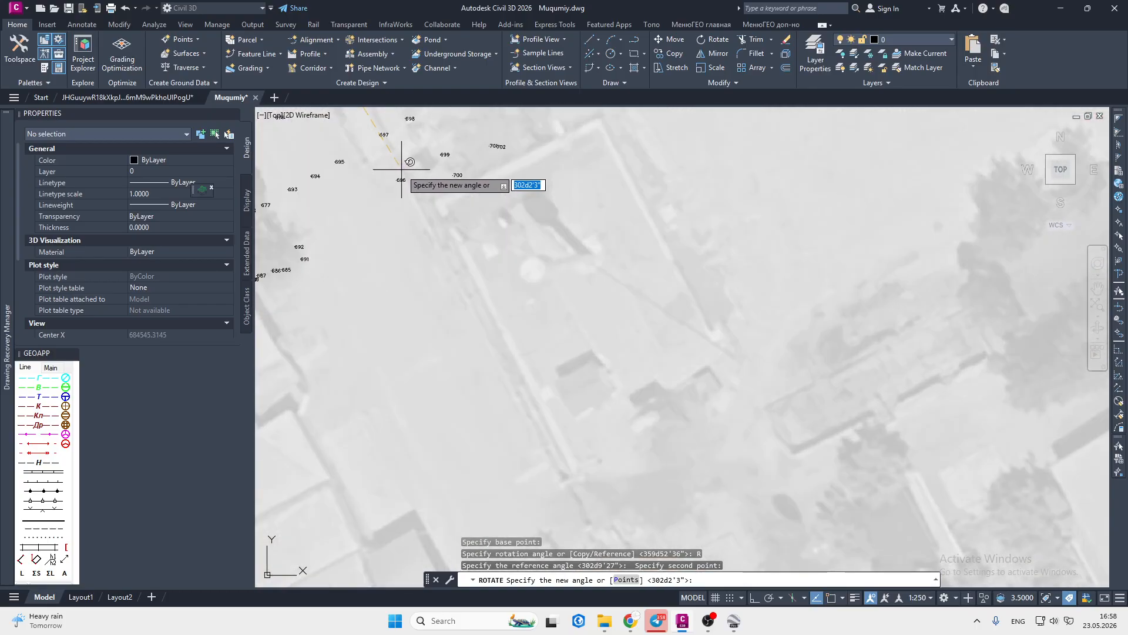
scroll(509, 321, "up", 4)
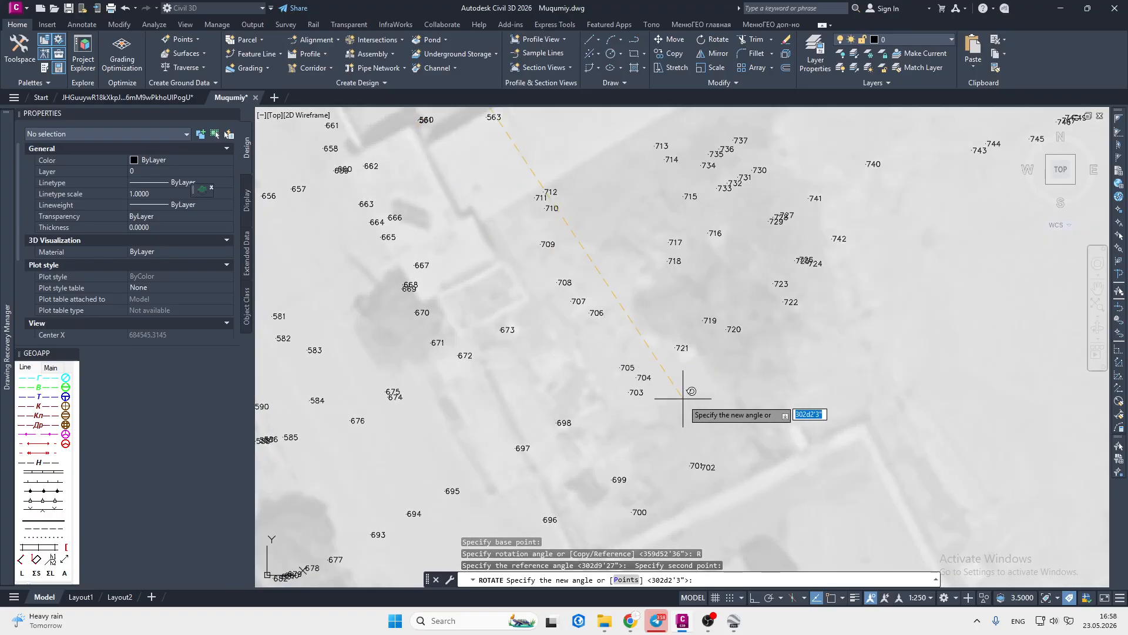
scroll(683, 398, "down", 2)
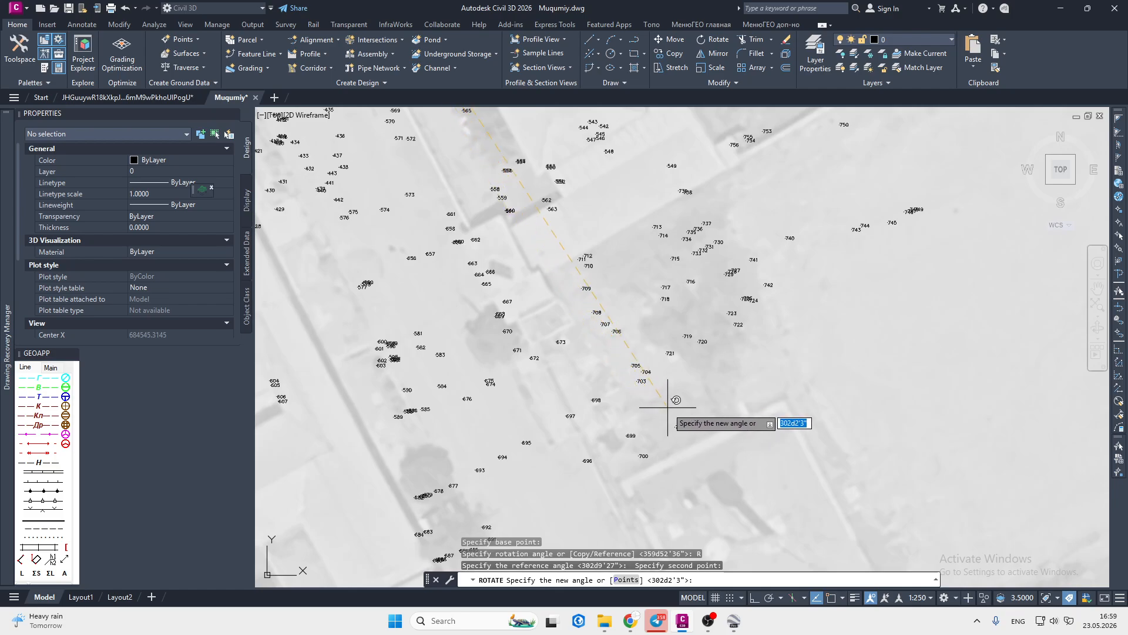
scroll(640, 406, "up", 2)
middle_click_drag(641, 405, 650, 349)
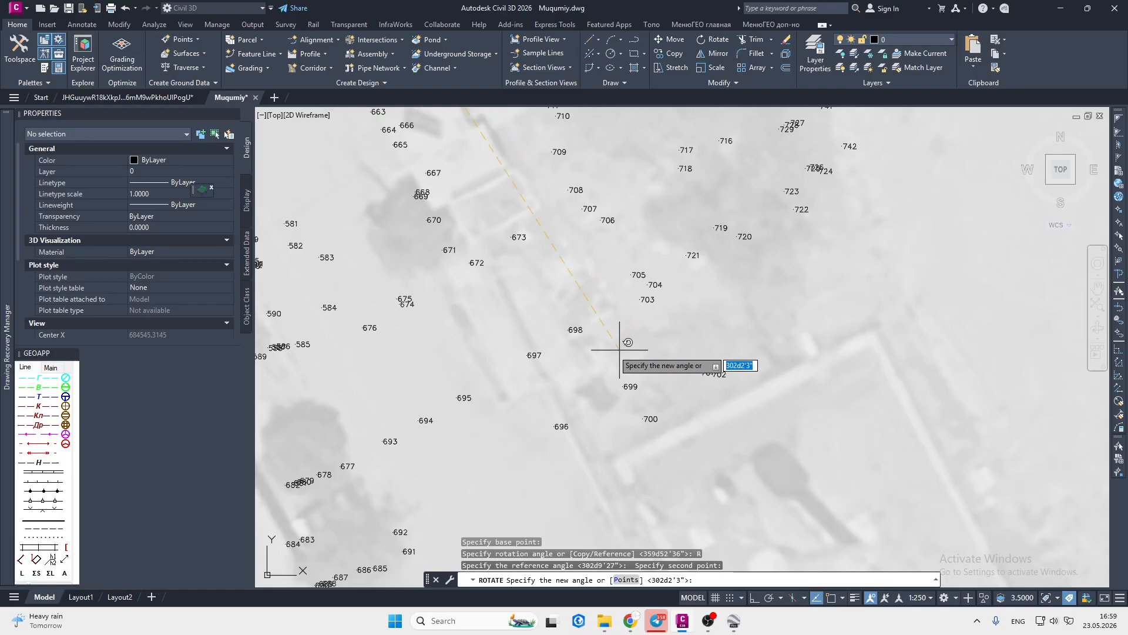
scroll(567, 330, "up", 5)
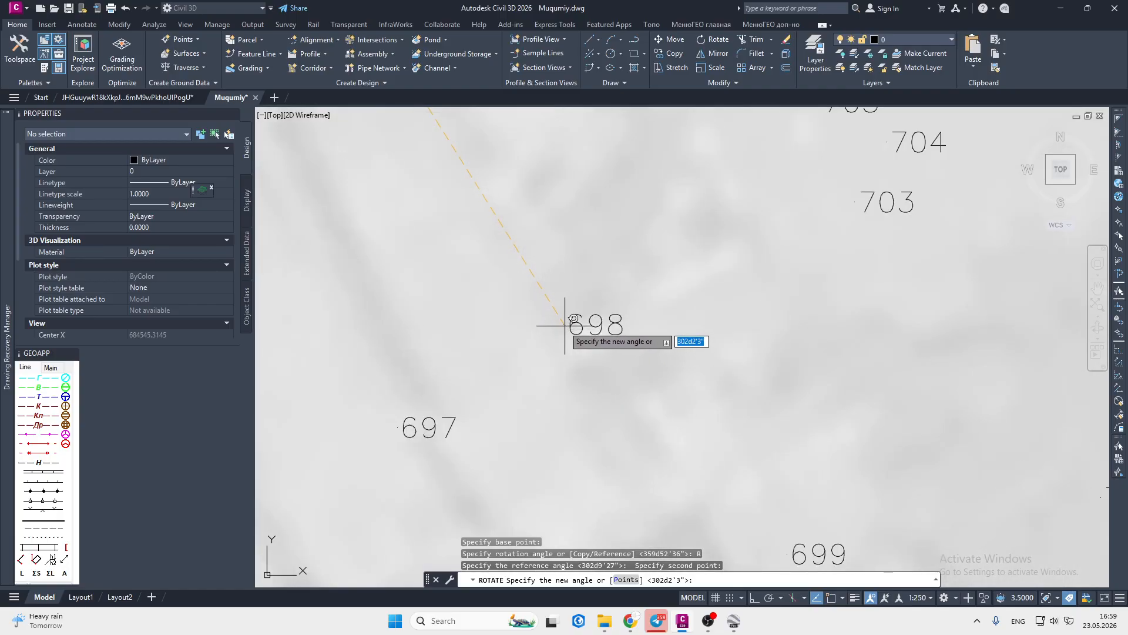
left_click(564, 324)
- Begin scaling the satellite image by reference with survey point 38 as the base point
scroll(562, 323, "down", 8)
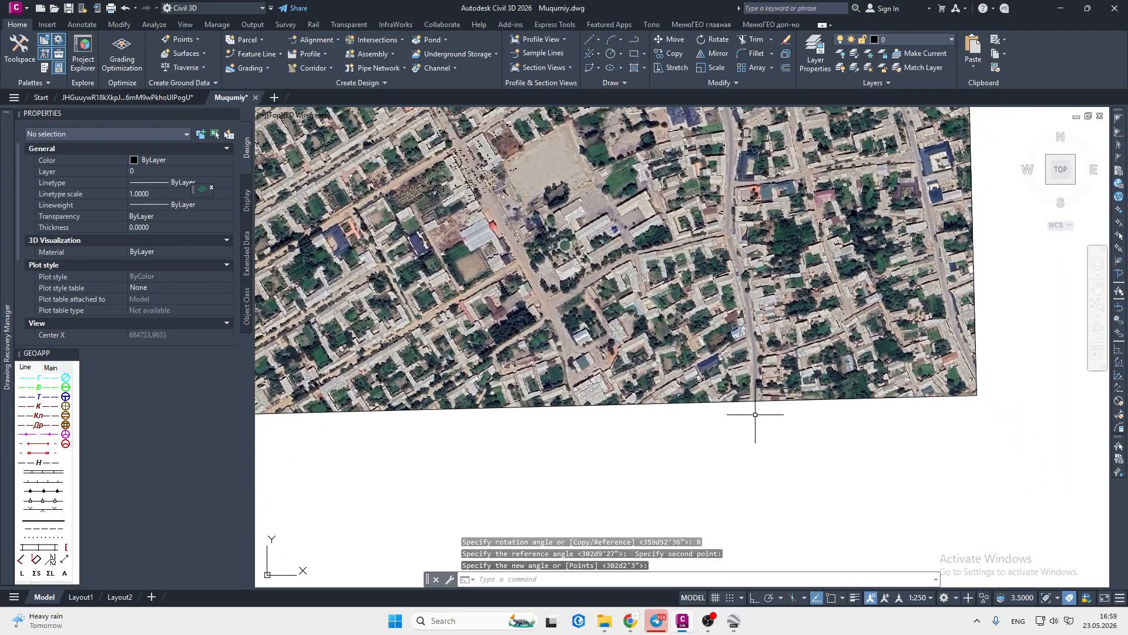
left_click(755, 403)
left_click(24, 27)
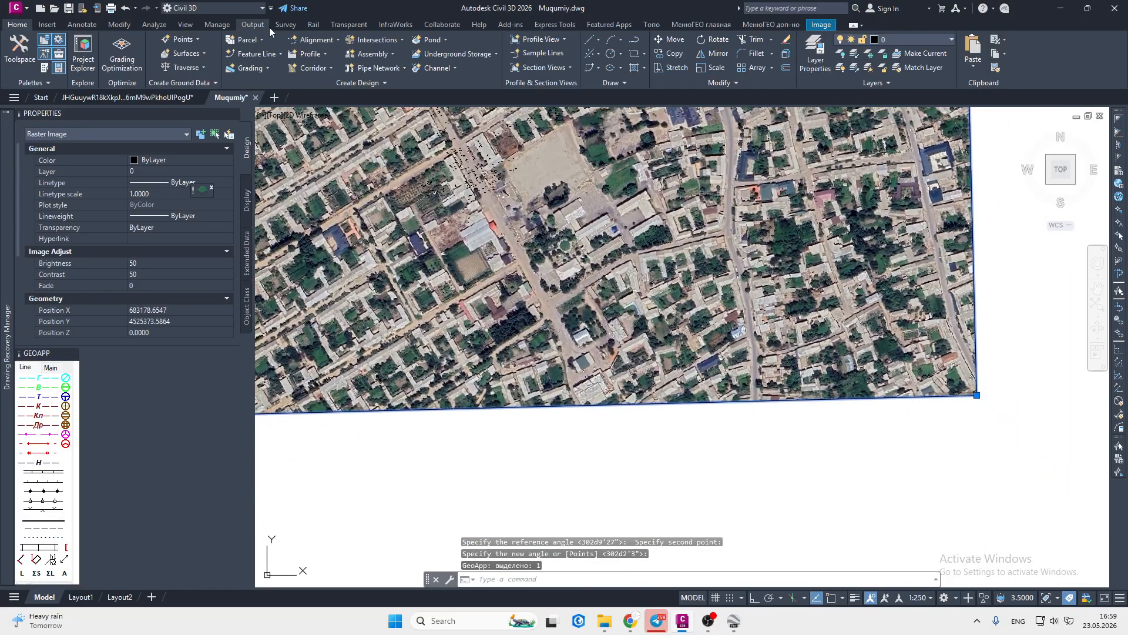
left_click(713, 69)
scroll(681, 447, "up", 4)
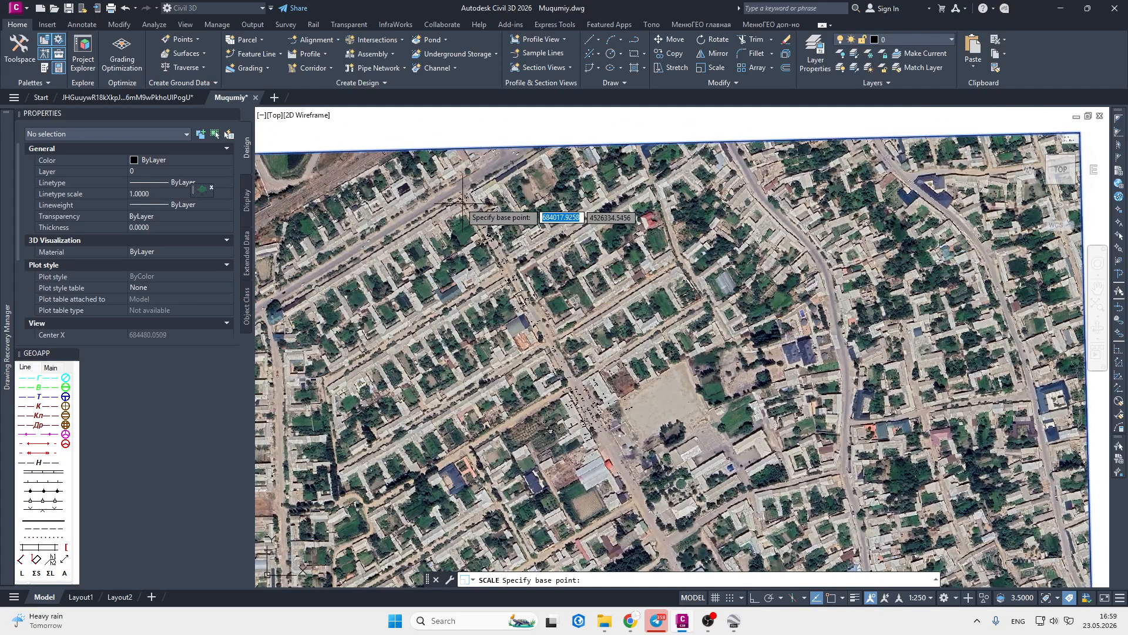
scroll(482, 221, "up", 3)
scroll(485, 218, "up", 5)
left_click(433, 201)
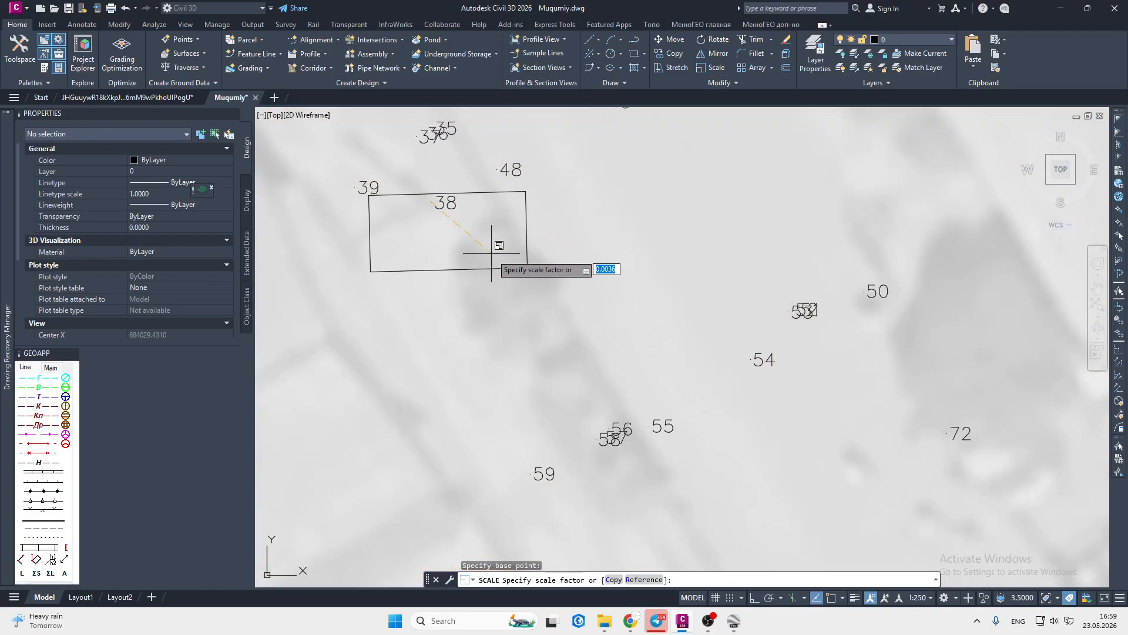
right_click(493, 255)
left_click(523, 316)
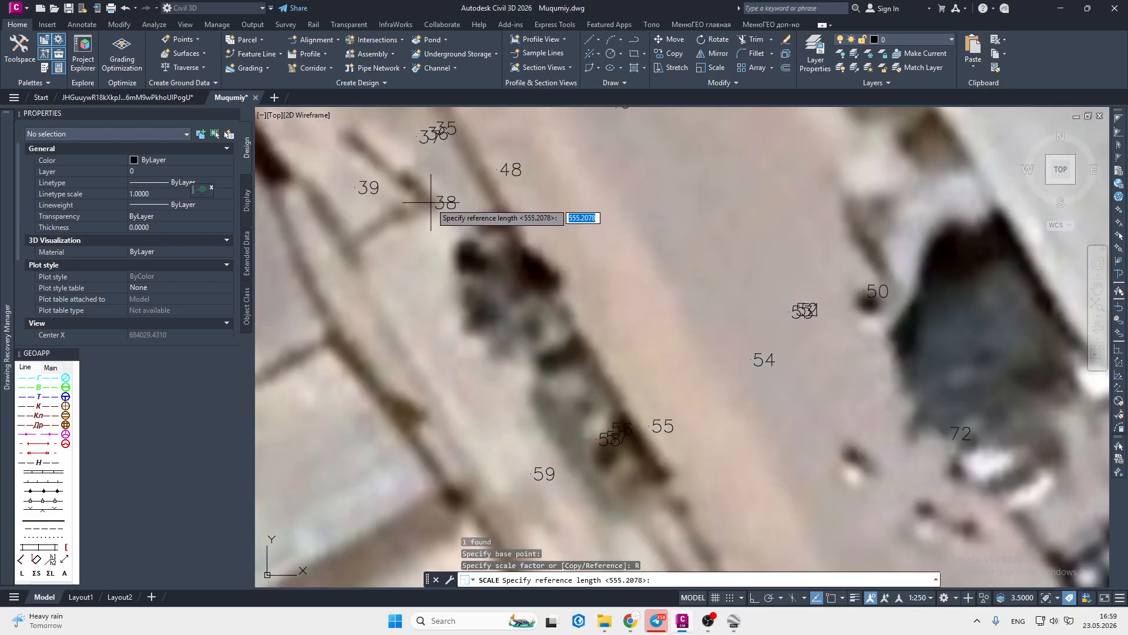
- Take the scale's reference length from point 38 to the grey-roofed building's outer corner and set the new length at survey point 698
scroll(432, 202, "down", 7)
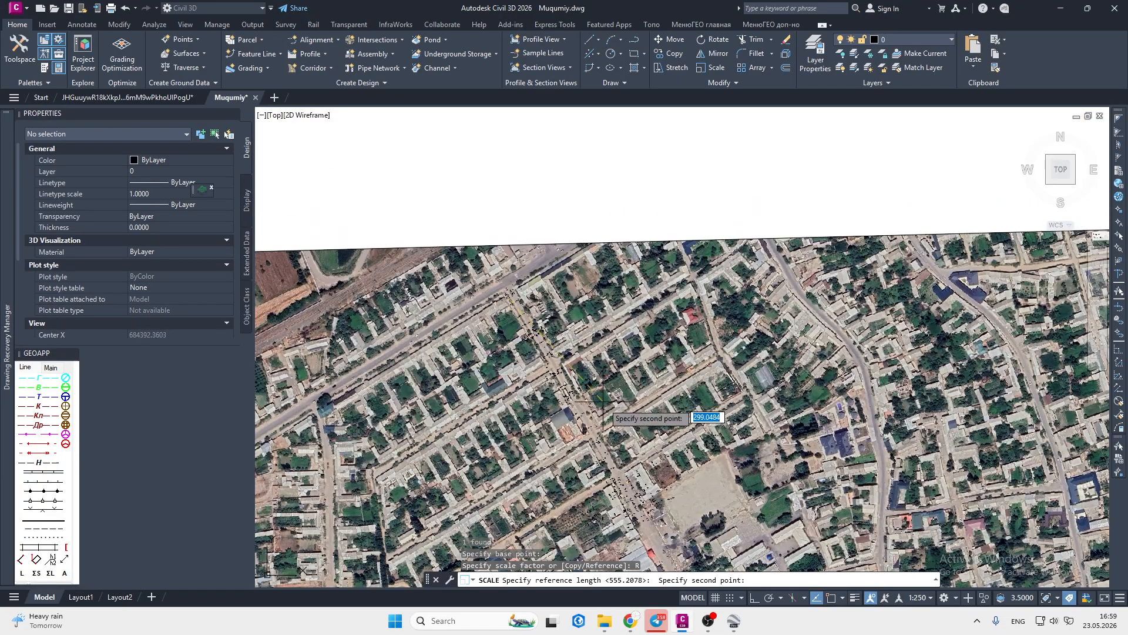
scroll(500, 338, "up", 8)
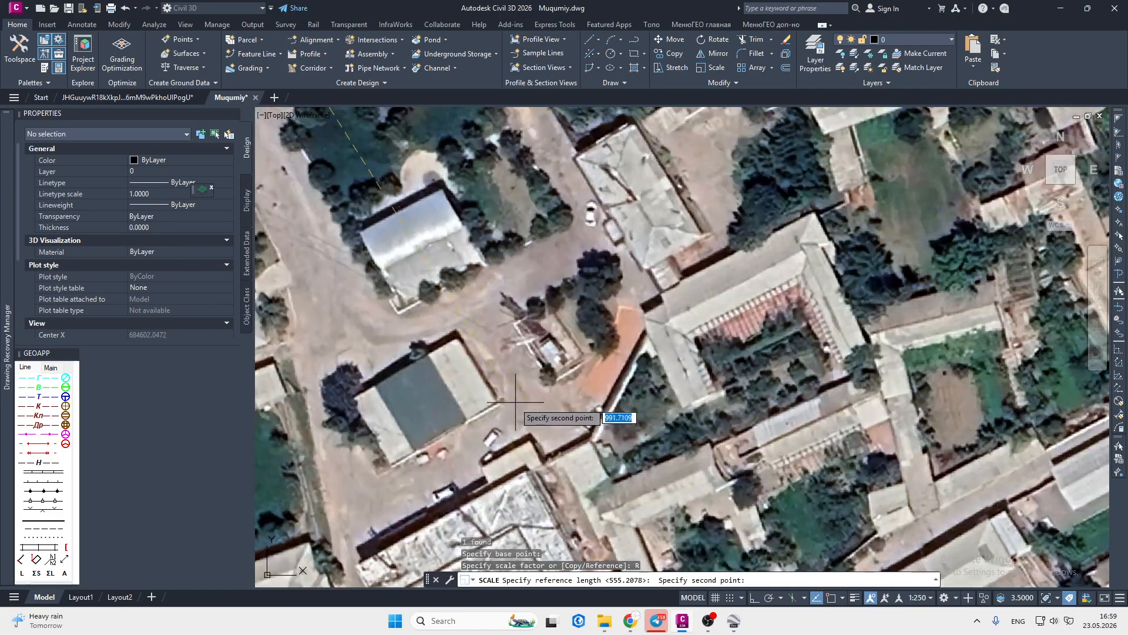
left_click(469, 373)
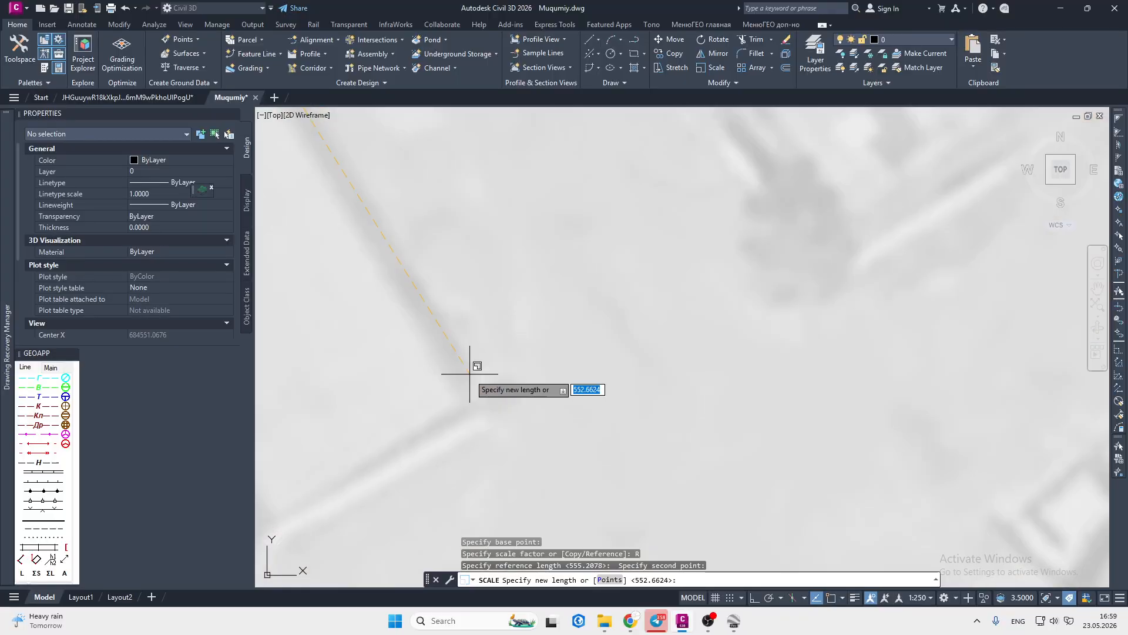
scroll(470, 374, "down", 10)
middle_click_drag(423, 317, 537, 417)
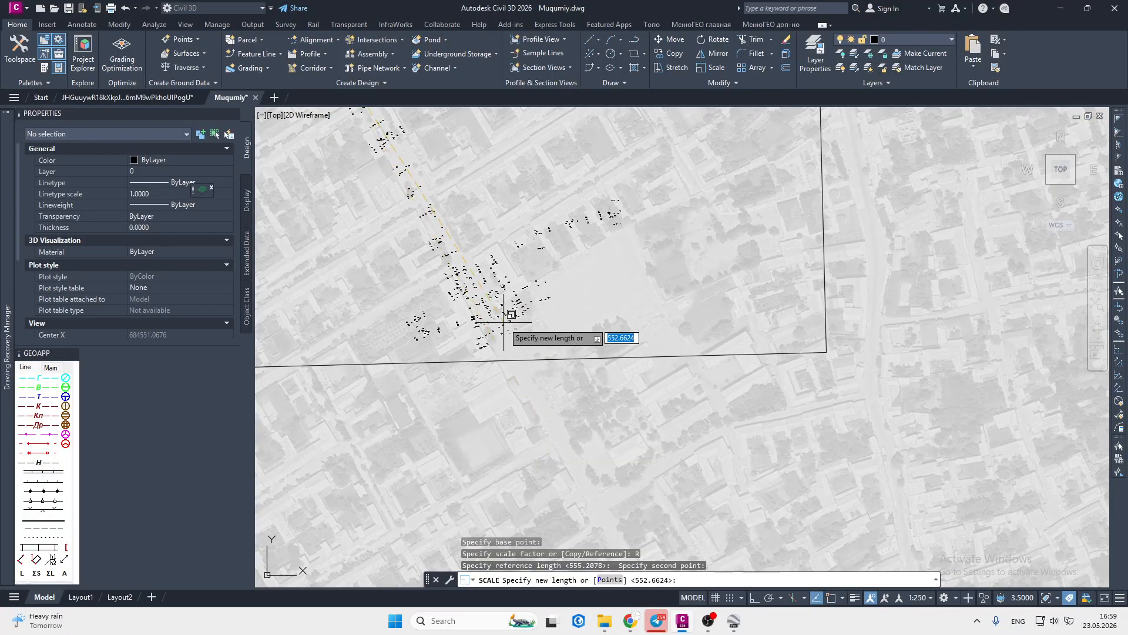
scroll(517, 326, "up", 8)
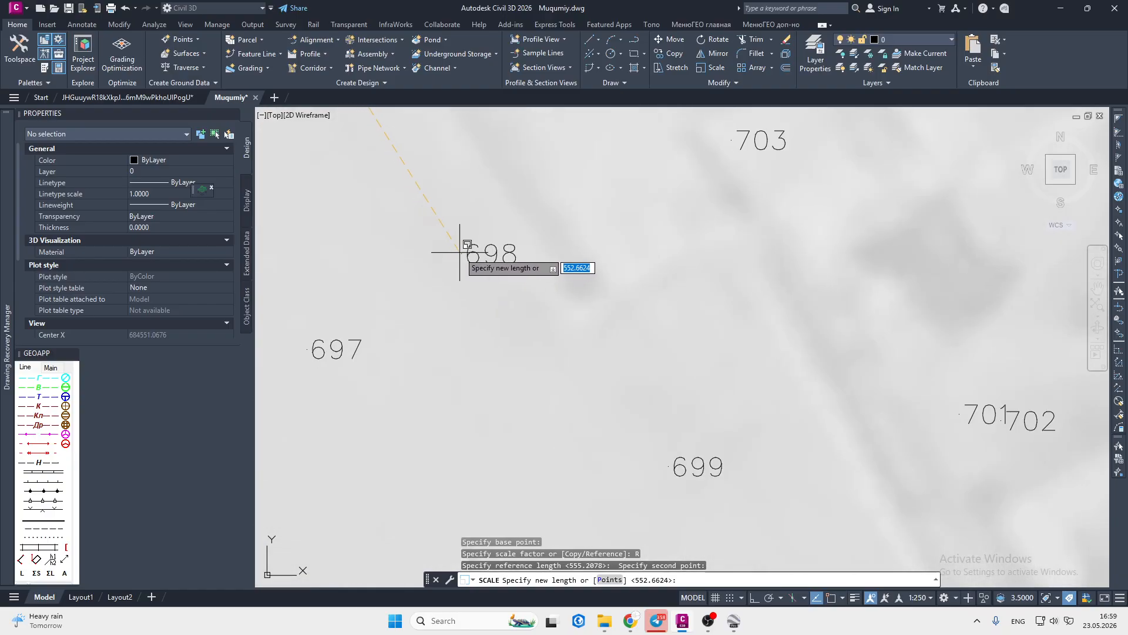
key("Return")
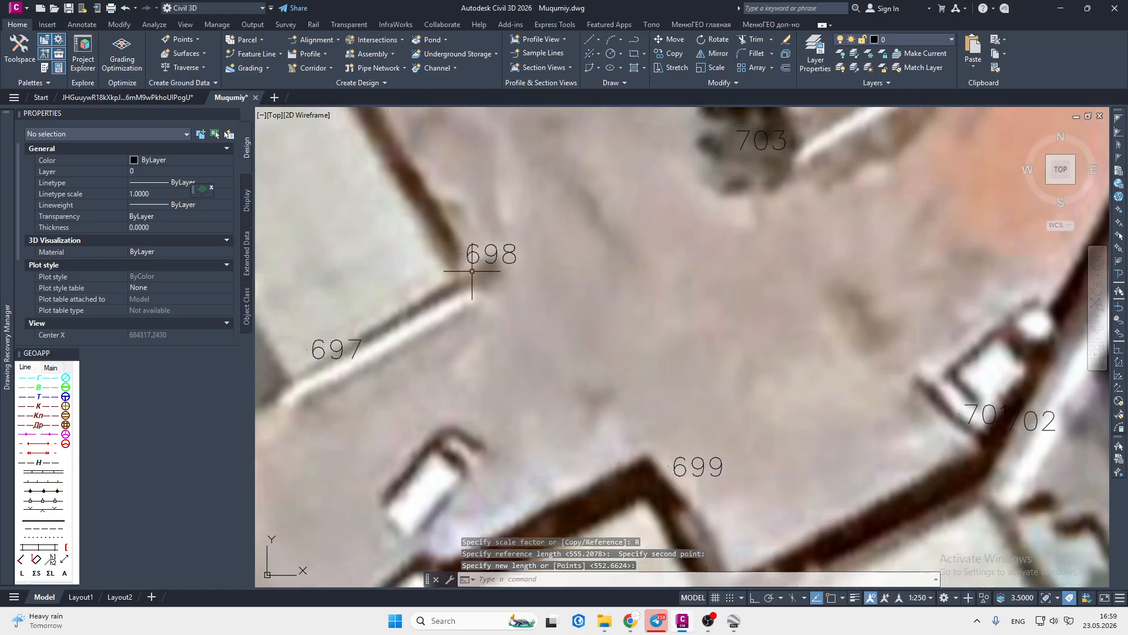
- Examine how the survey points match the streets, walls and buildings across the scaled satellite image
scroll(504, 316, "down", 5)
scroll(584, 340, "down", 5)
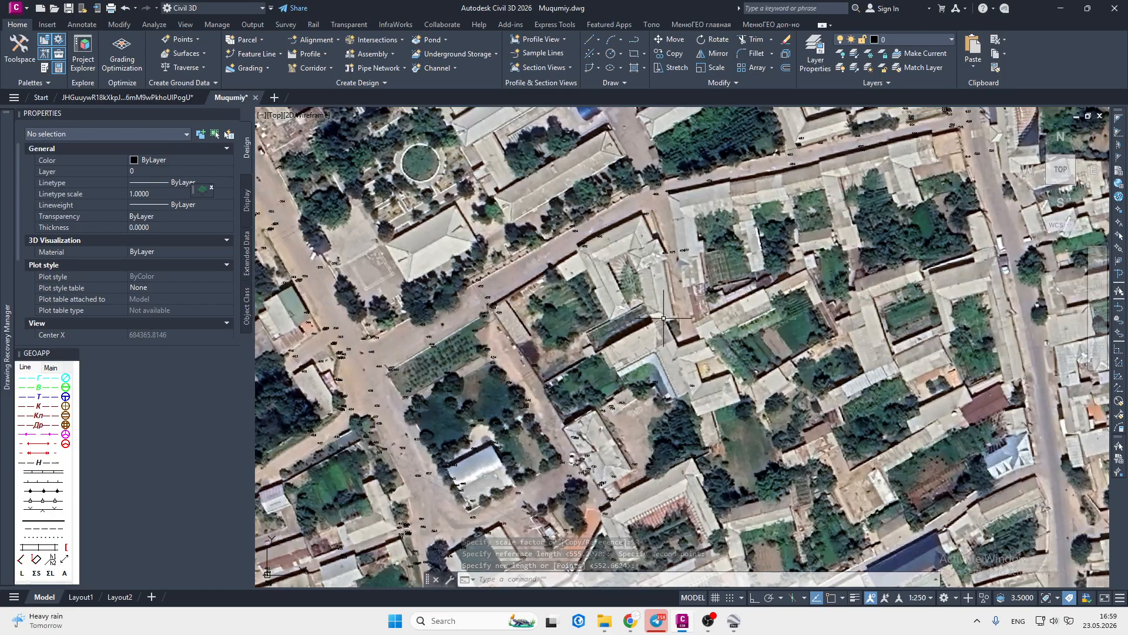
middle_click_drag(742, 224, 615, 302)
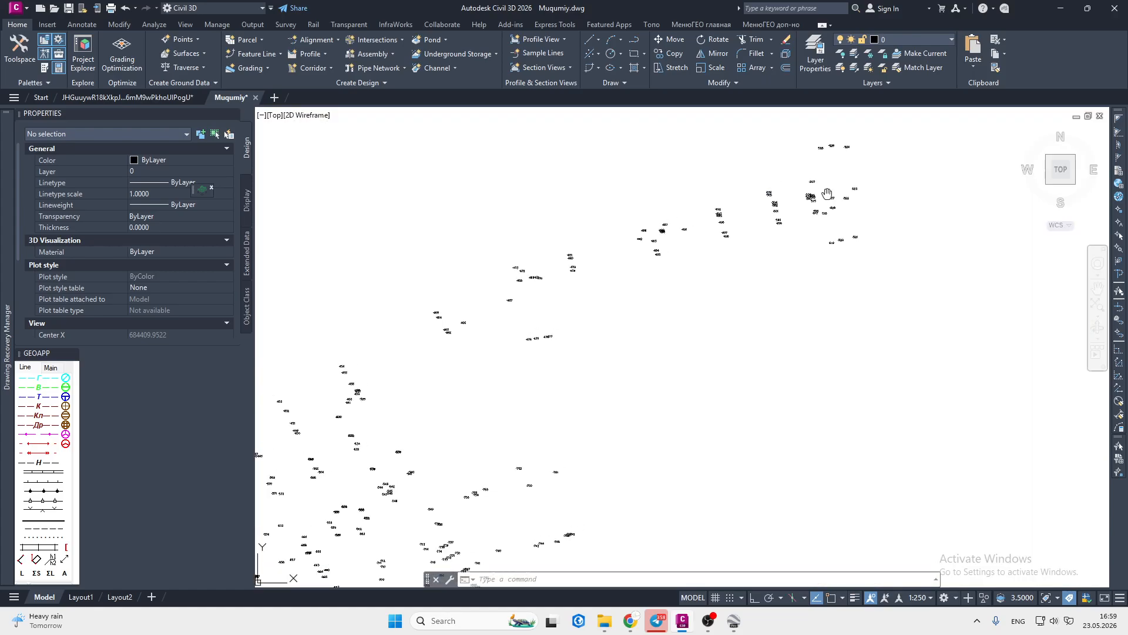
middle_click_drag(797, 186, 746, 246)
scroll(550, 325, "up", 4)
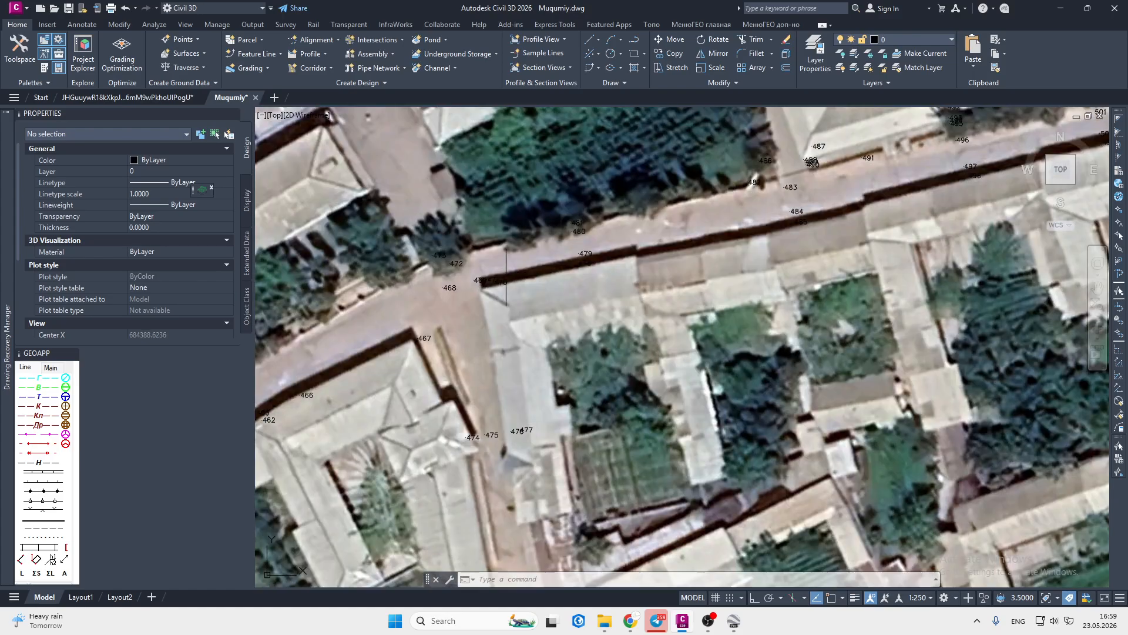
scroll(607, 214, "down", 4)
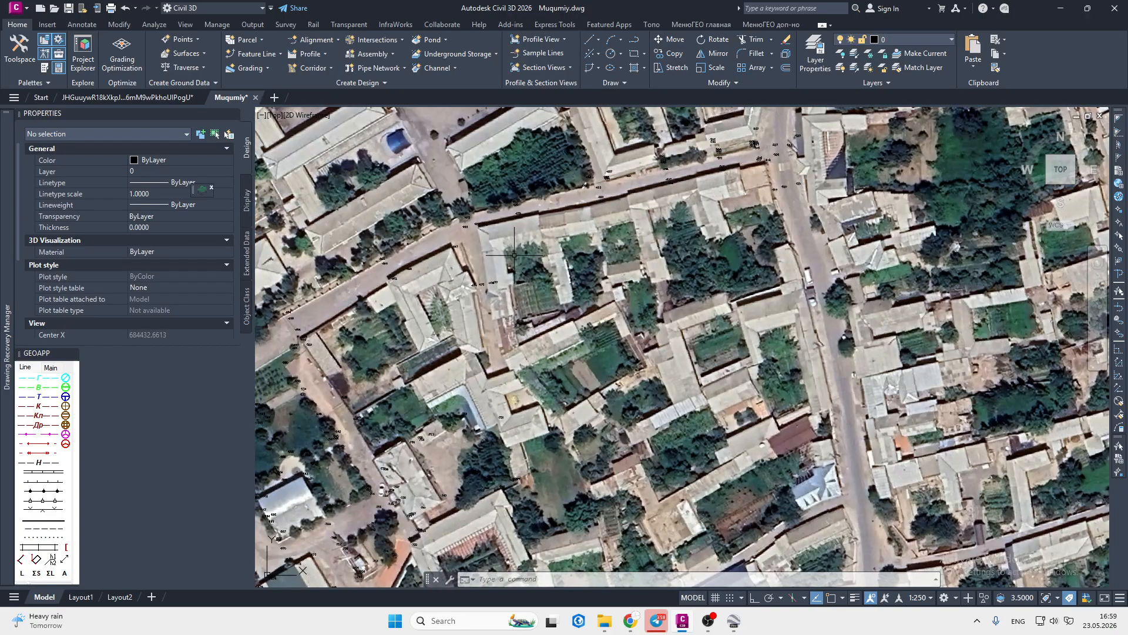
middle_click_drag(514, 255, 809, 236)
middle_click_drag(611, 295, 706, 269)
middle_click_drag(676, 326, 709, 269)
middle_click_drag(656, 364, 641, 334)
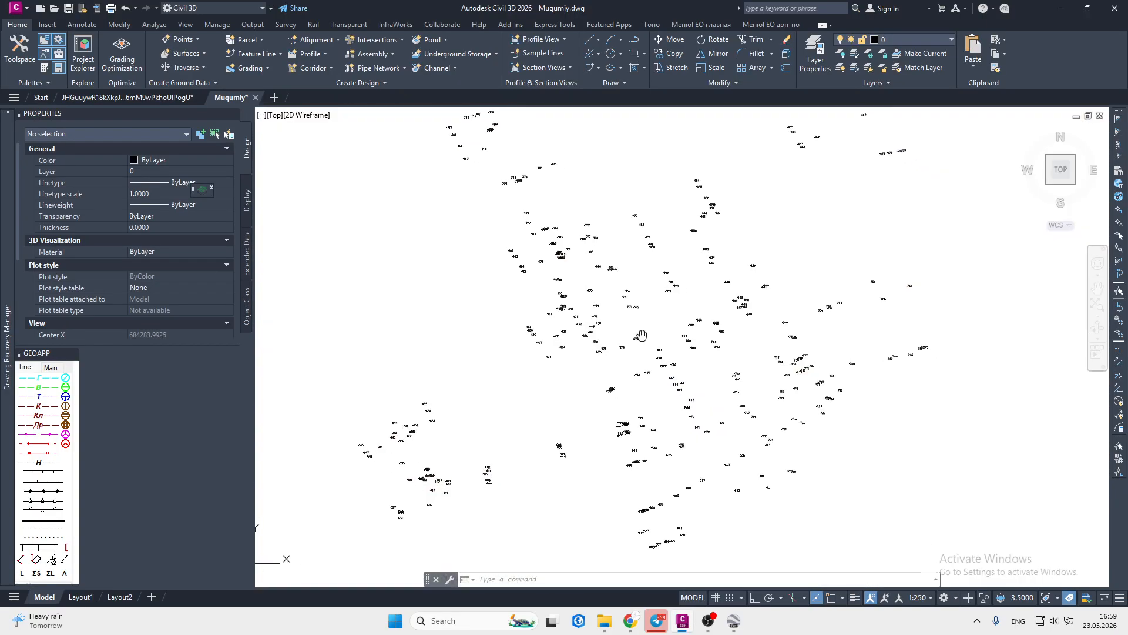
scroll(595, 278, "up", 5)
scroll(587, 283, "down", 6)
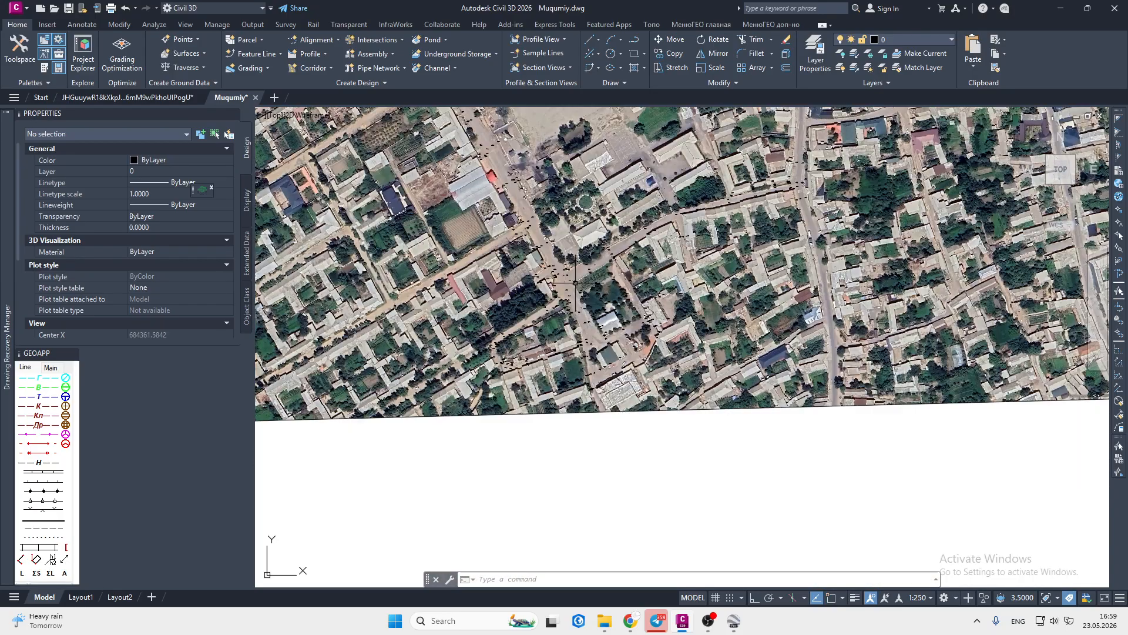
left_click(680, 336)
middle_click_drag(680, 336, 705, 462)
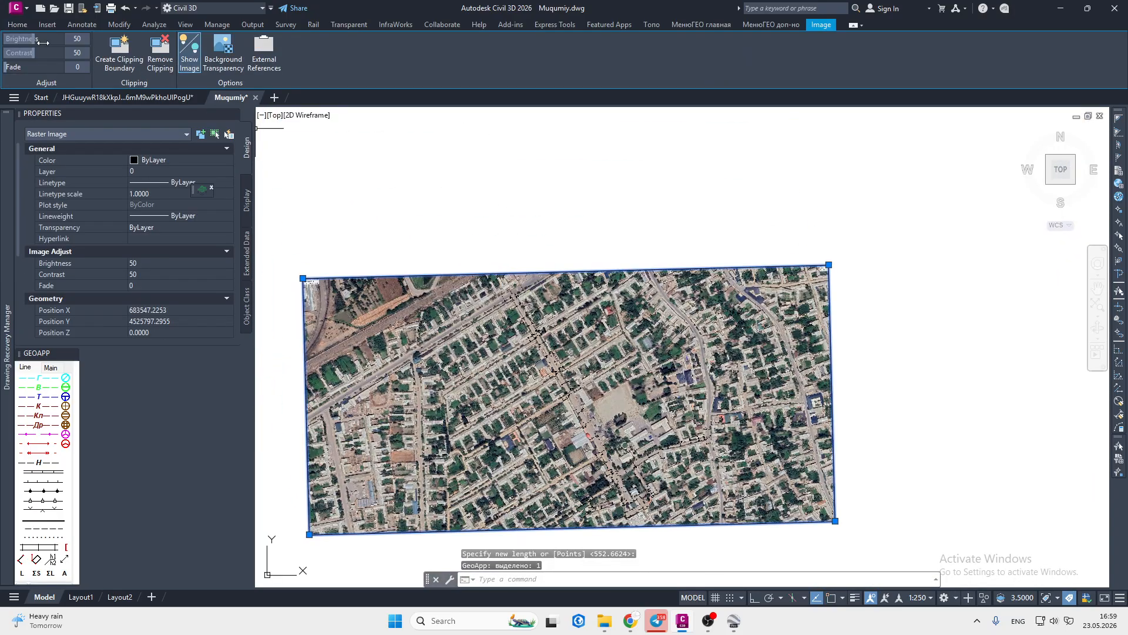
left_click(18, 24)
left_click(671, 38)
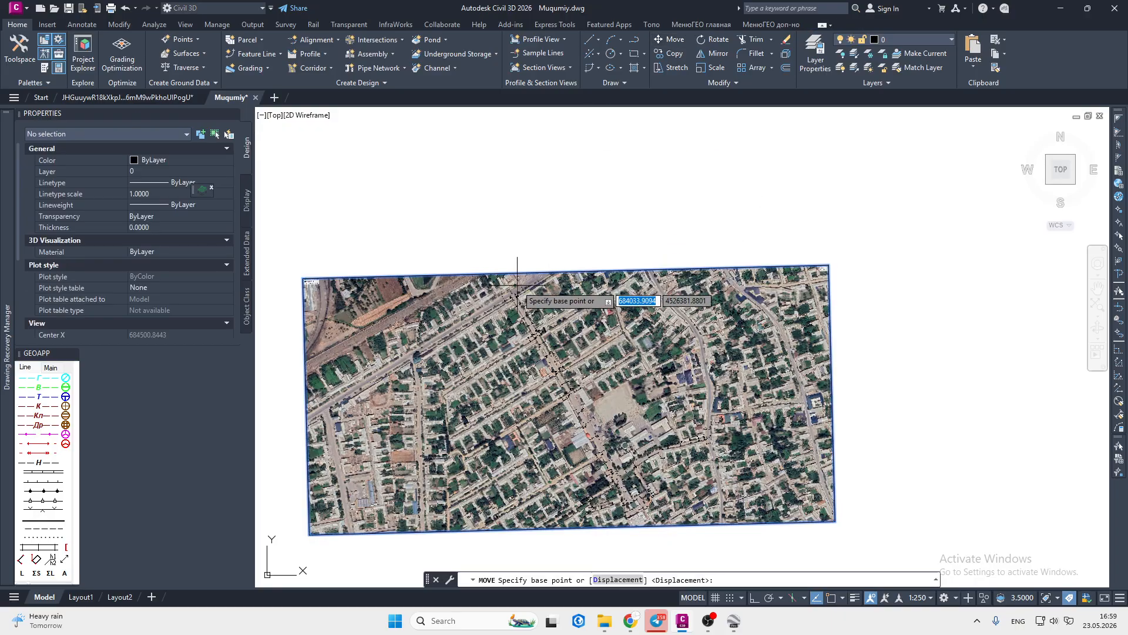
scroll(510, 323, "up", 10)
scroll(511, 323, "up", 5)
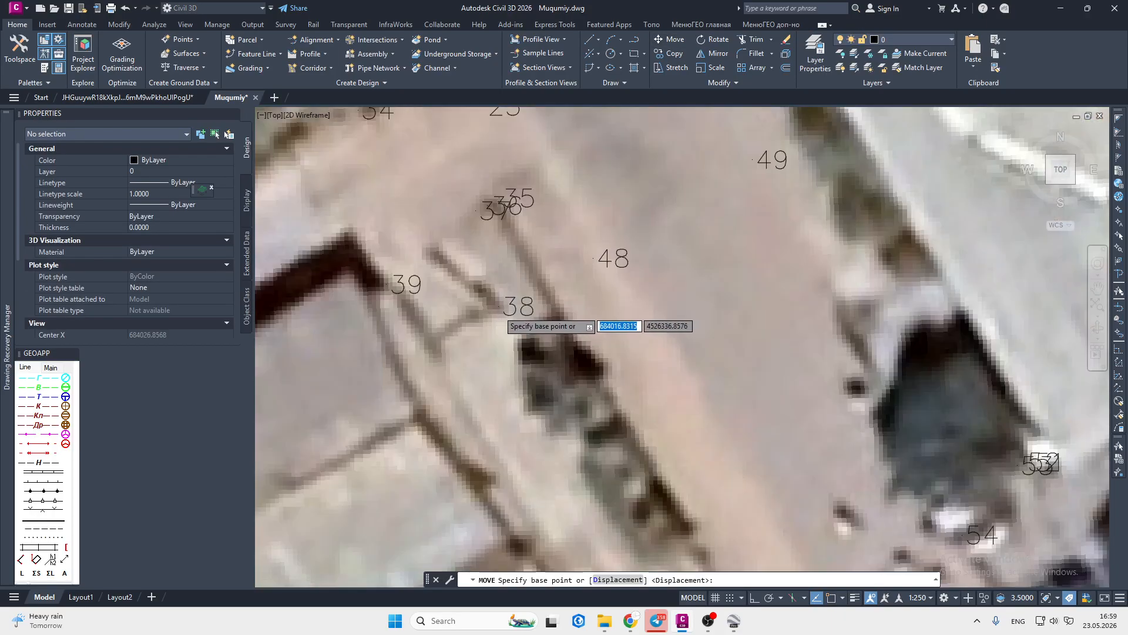
scroll(486, 290, "down", 4)
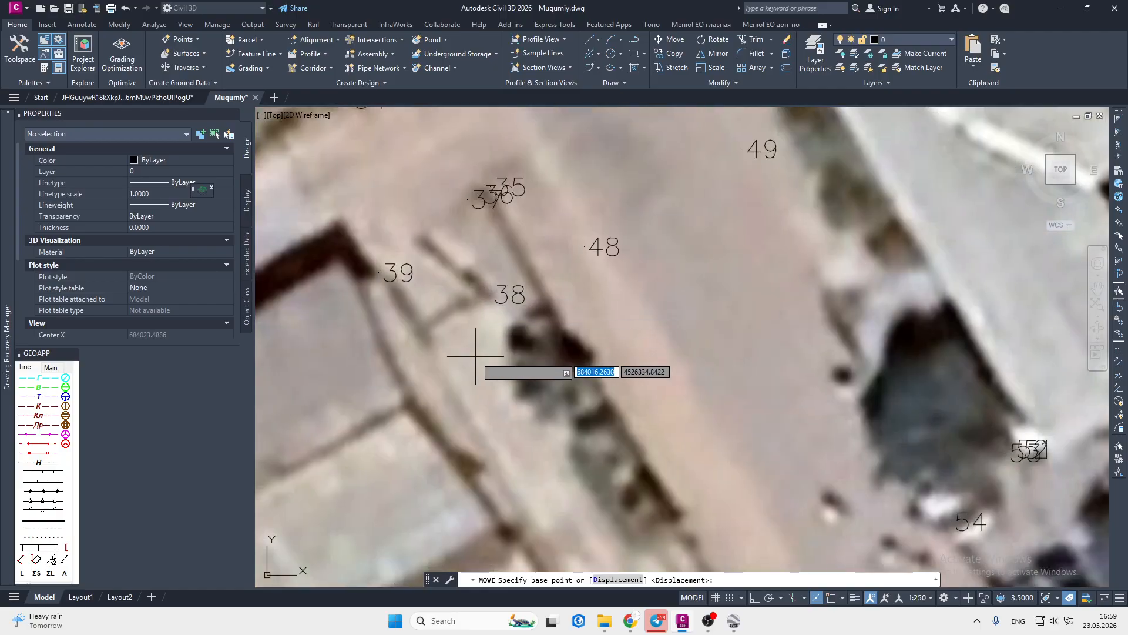
middle_click_drag(484, 353, 534, 367)
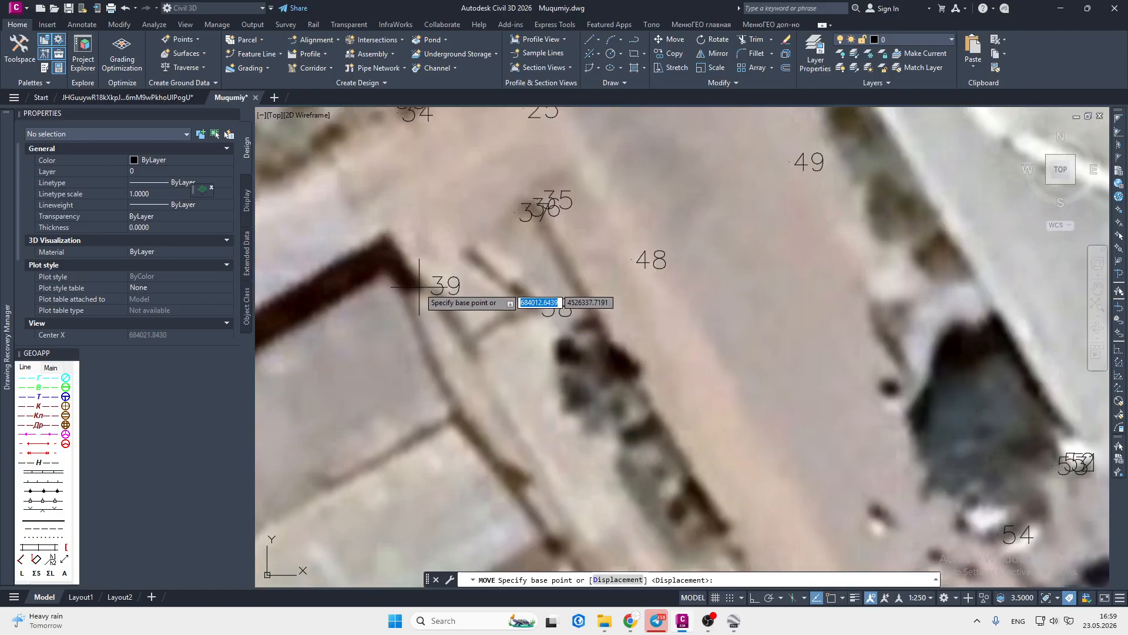
key("Escape")
- Begin another rotation of the satellite image by reference about survey point 38
scroll(549, 307, "down", 10)
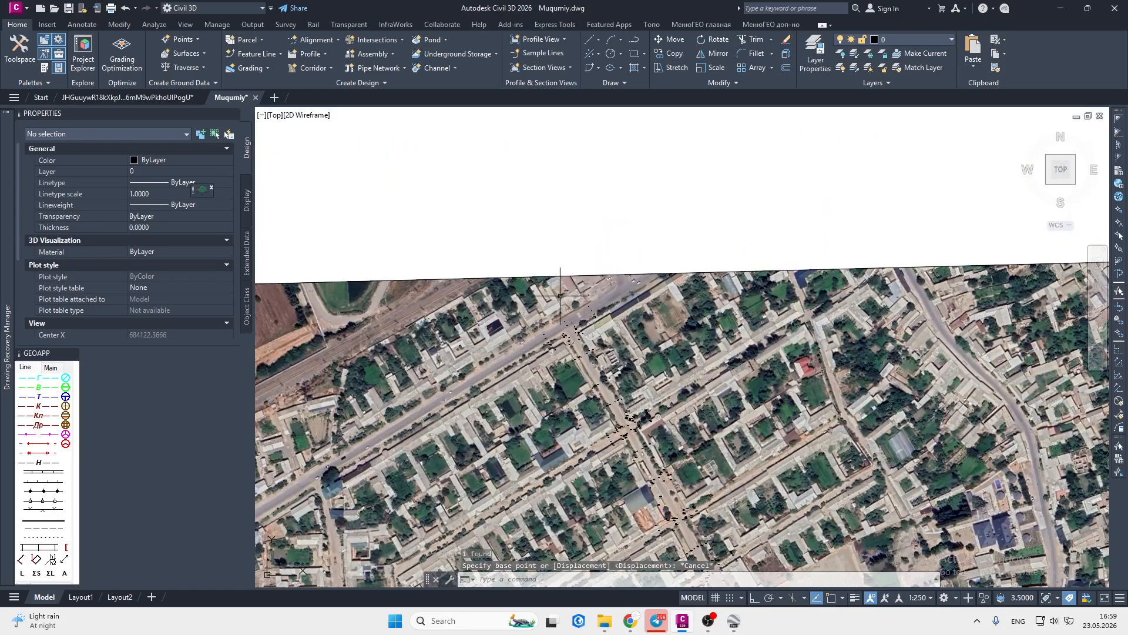
left_click(558, 275)
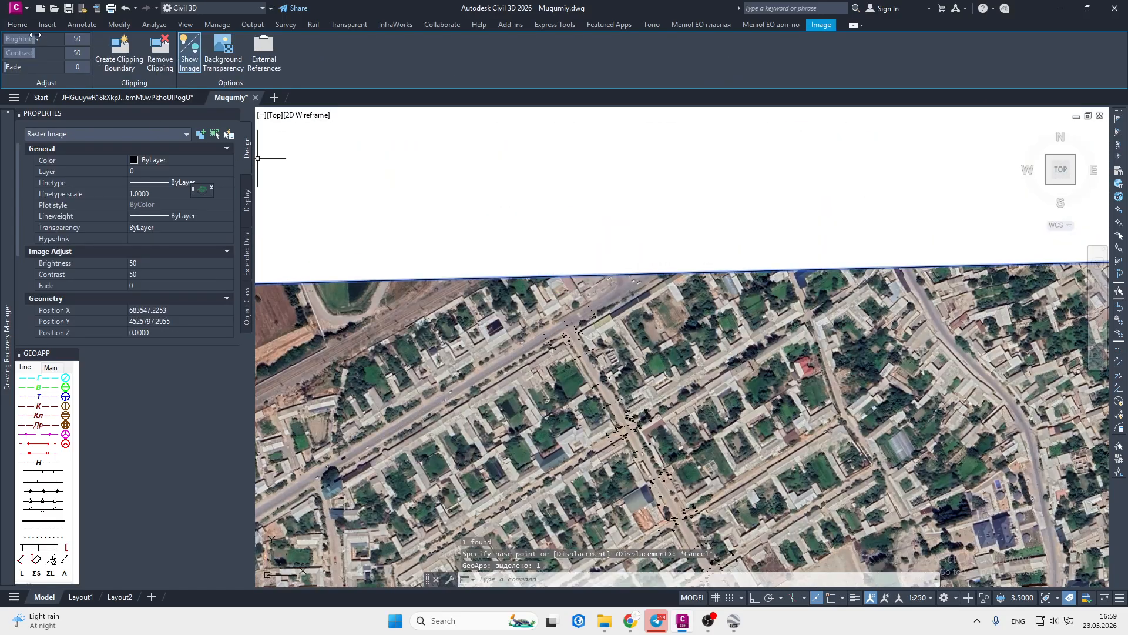
left_click(705, 45)
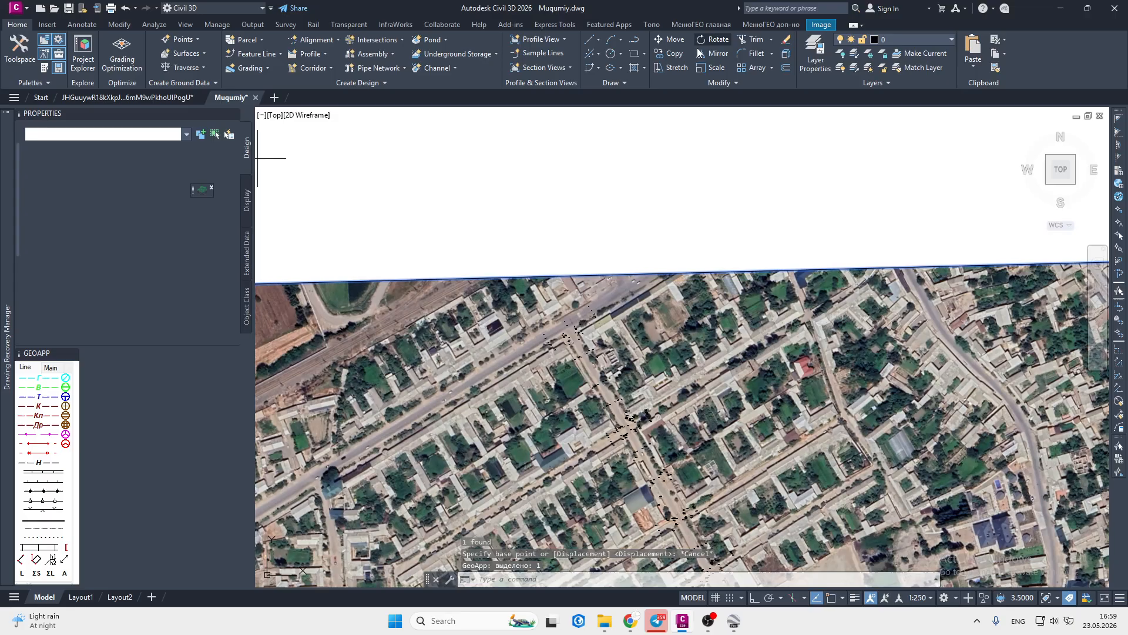
scroll(623, 359, "up", 6)
scroll(582, 428, "up", 3)
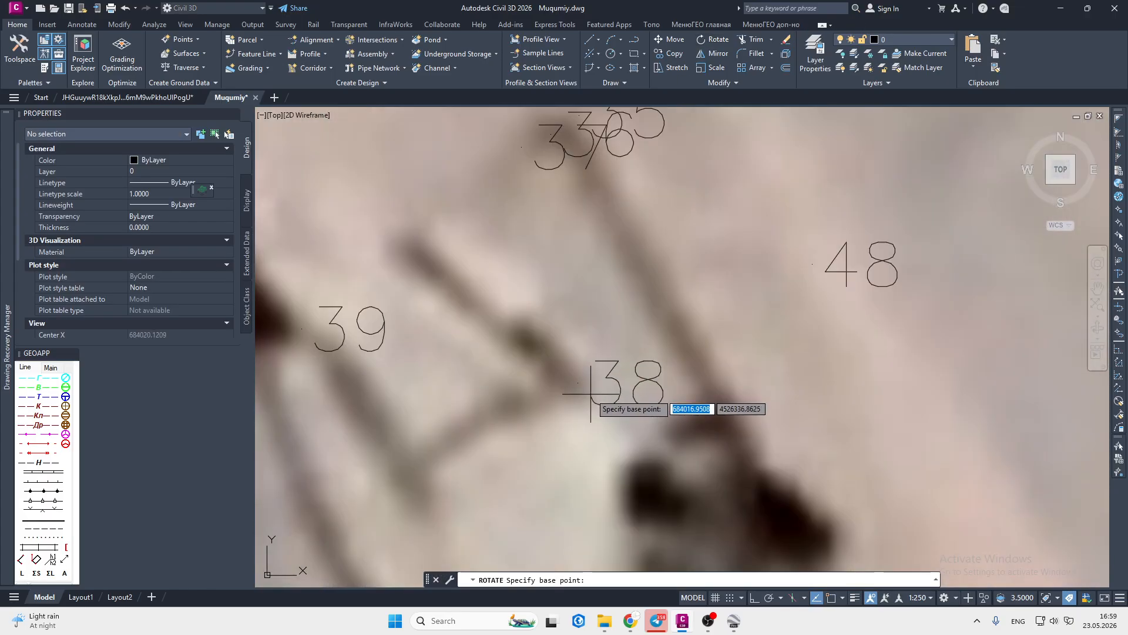
left_click(576, 381)
right_click(662, 329)
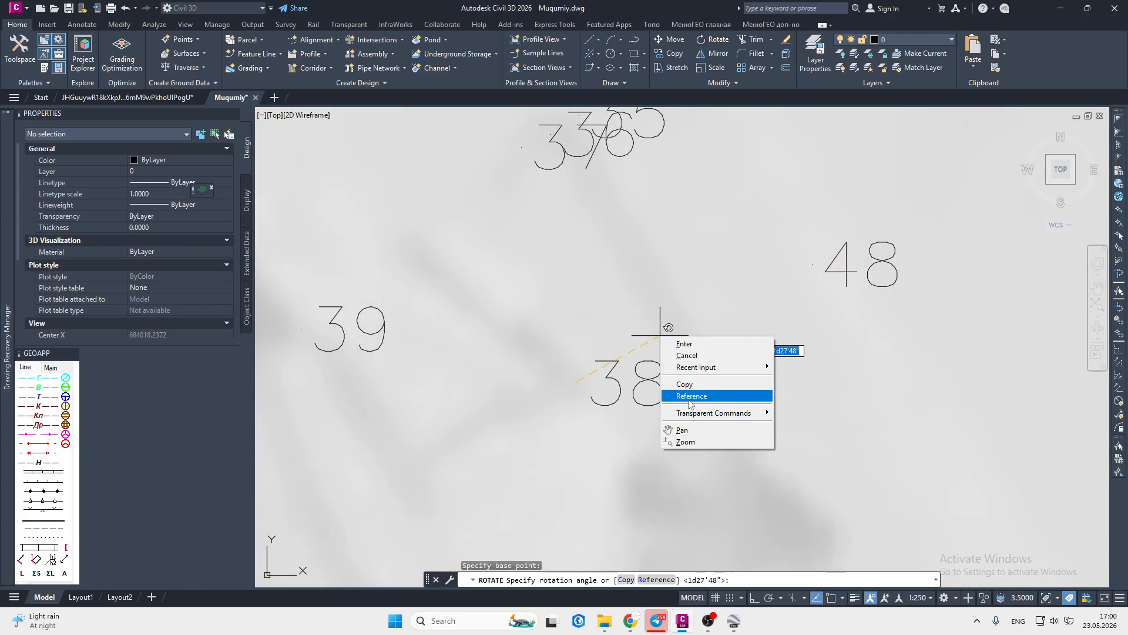
left_click(748, 395)
- Take the rotation's reference line from point 38 to the wall corner beside point 446 and set the new direction through survey point 446
left_click(577, 381)
scroll(499, 294, "down", 10)
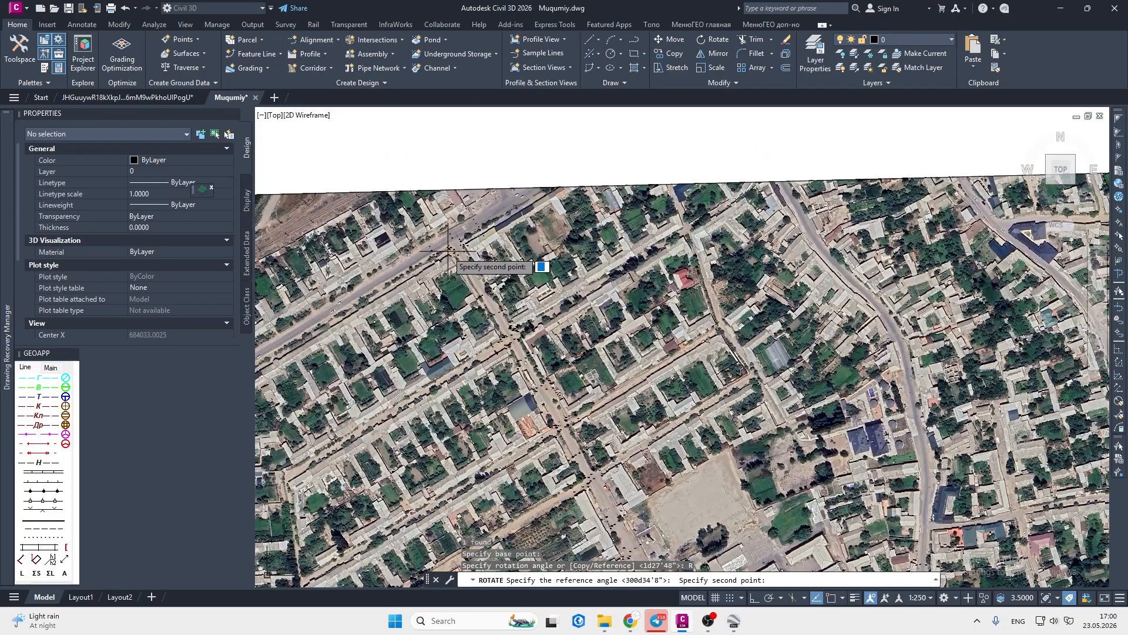
scroll(470, 364, "up", 10)
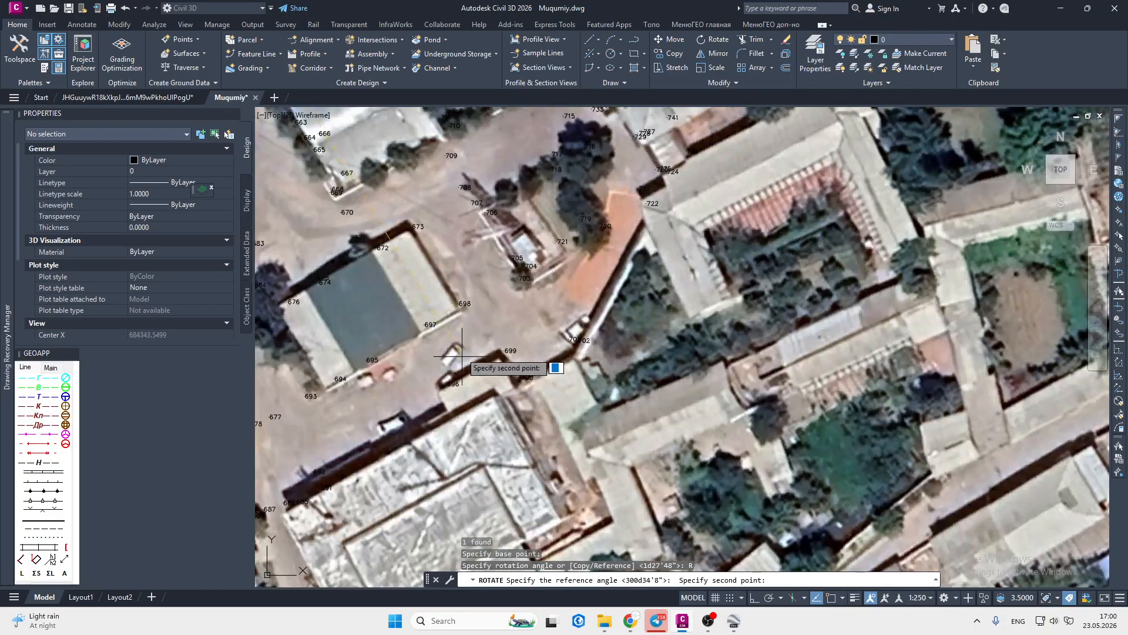
scroll(505, 331, "up", 5)
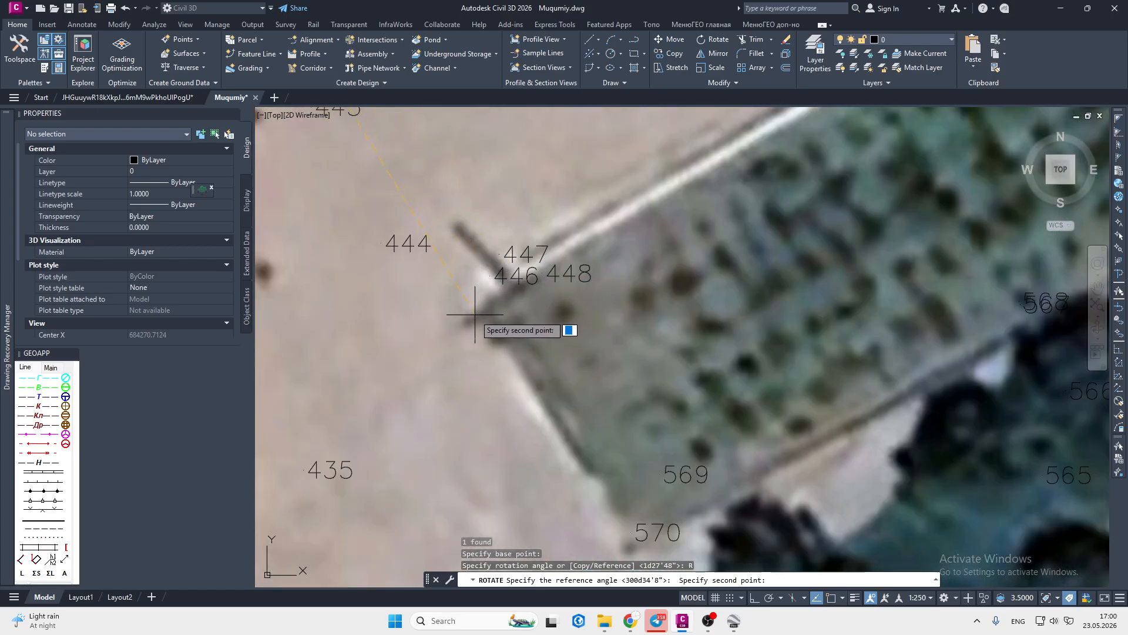
scroll(486, 295, "up", 3)
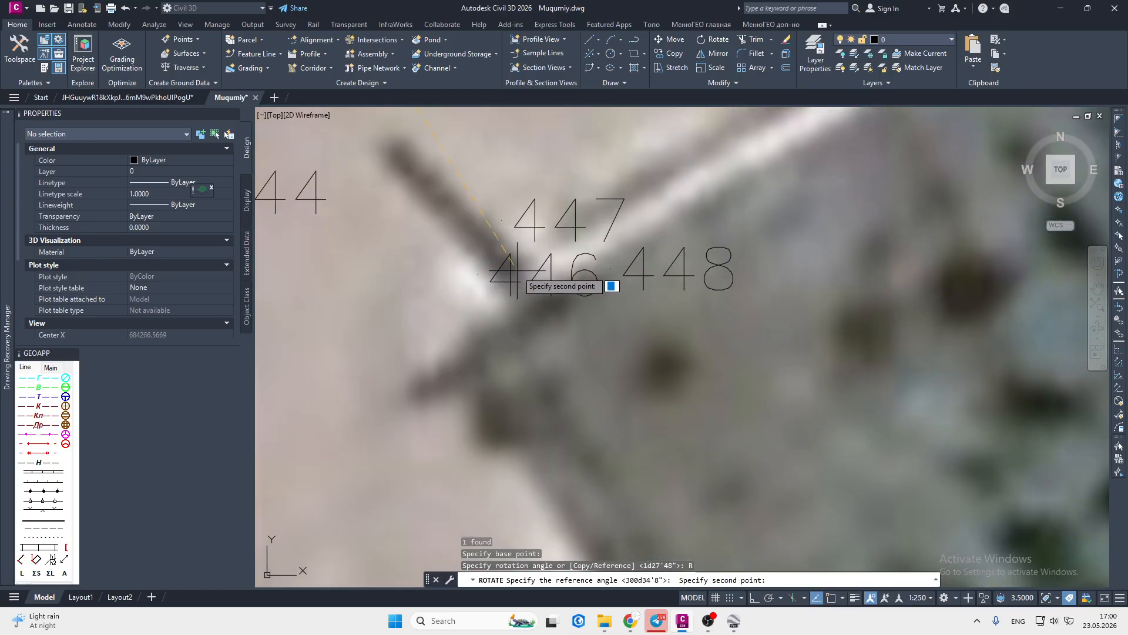
left_click(517, 272)
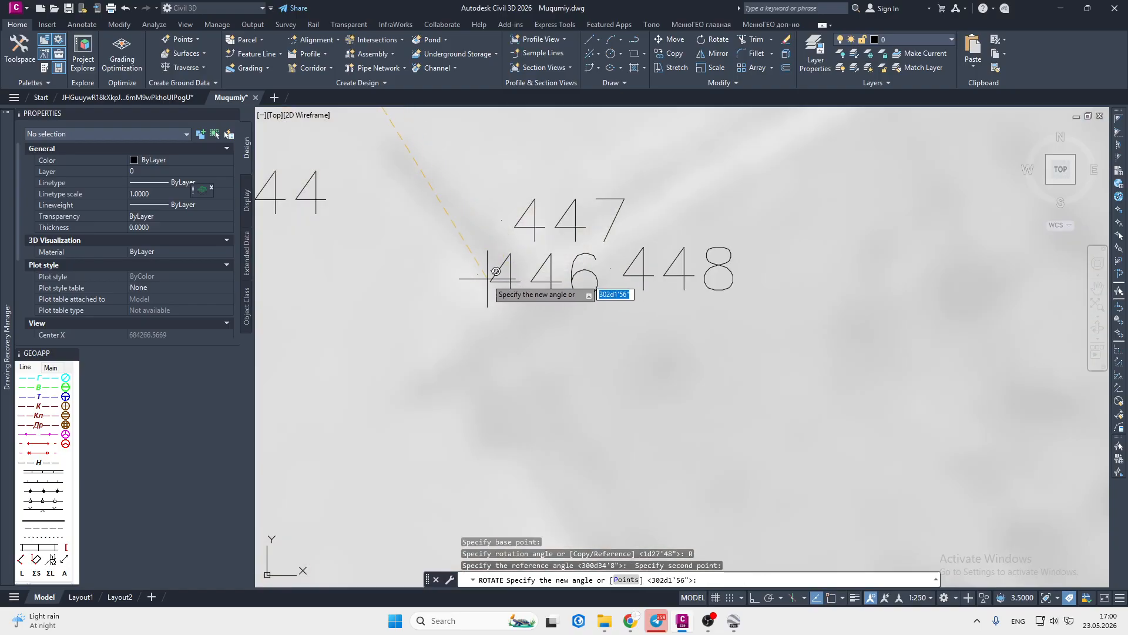
left_click(488, 272)
- Begin another scaling of the satellite image by reference, with survey point 38 as the base point
scroll(488, 276, "down", 10)
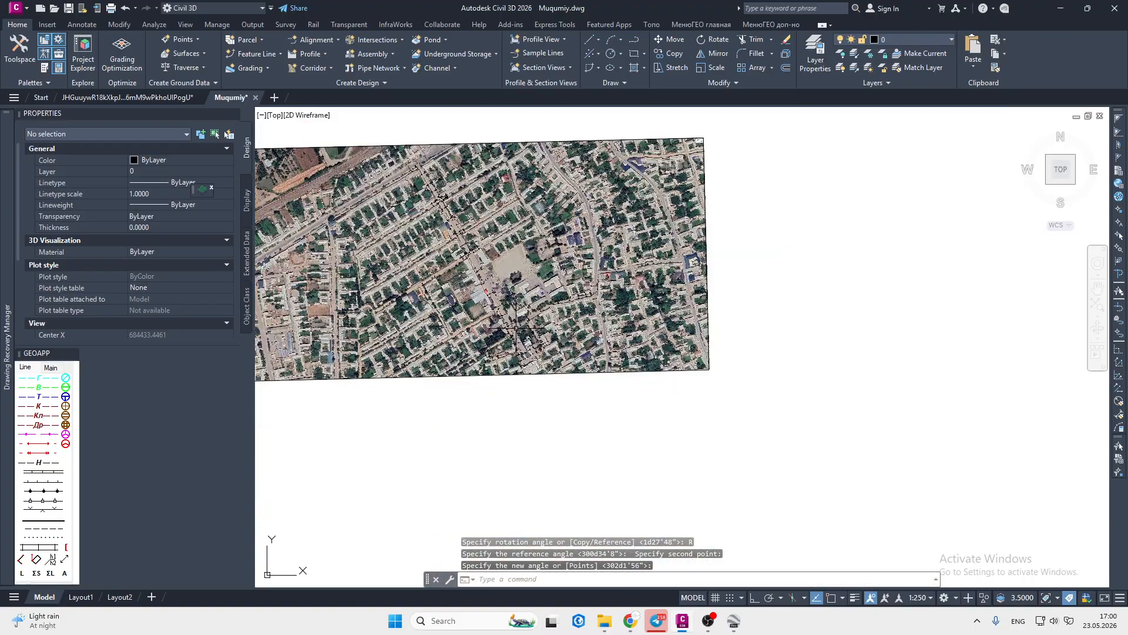
left_click(604, 393)
left_click(593, 347)
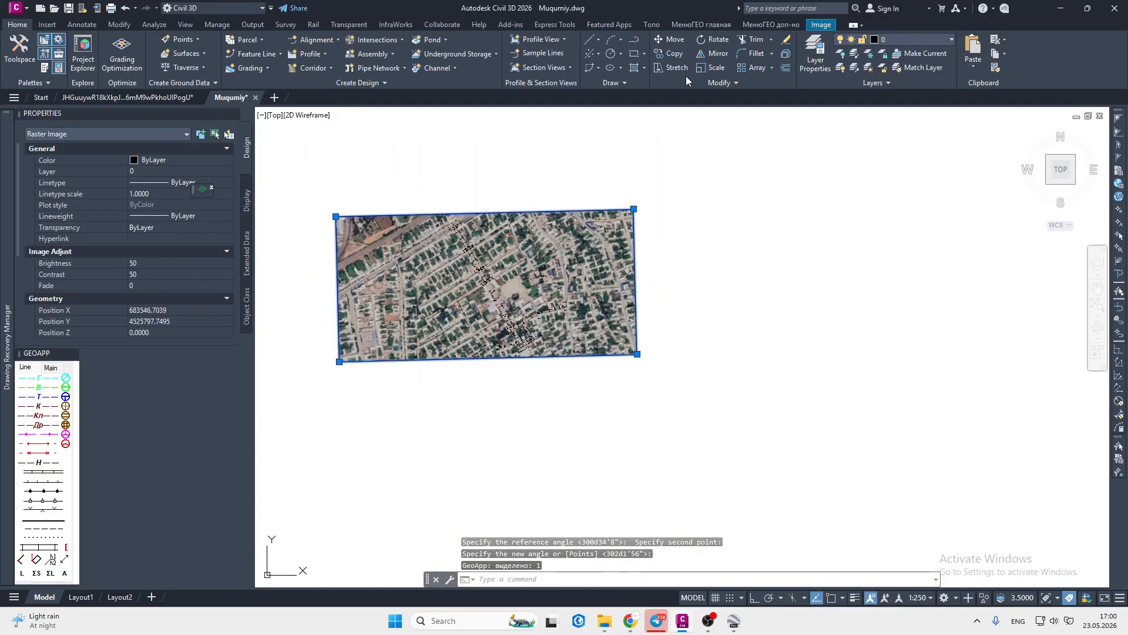
left_click(712, 67)
scroll(411, 235, "up", 12)
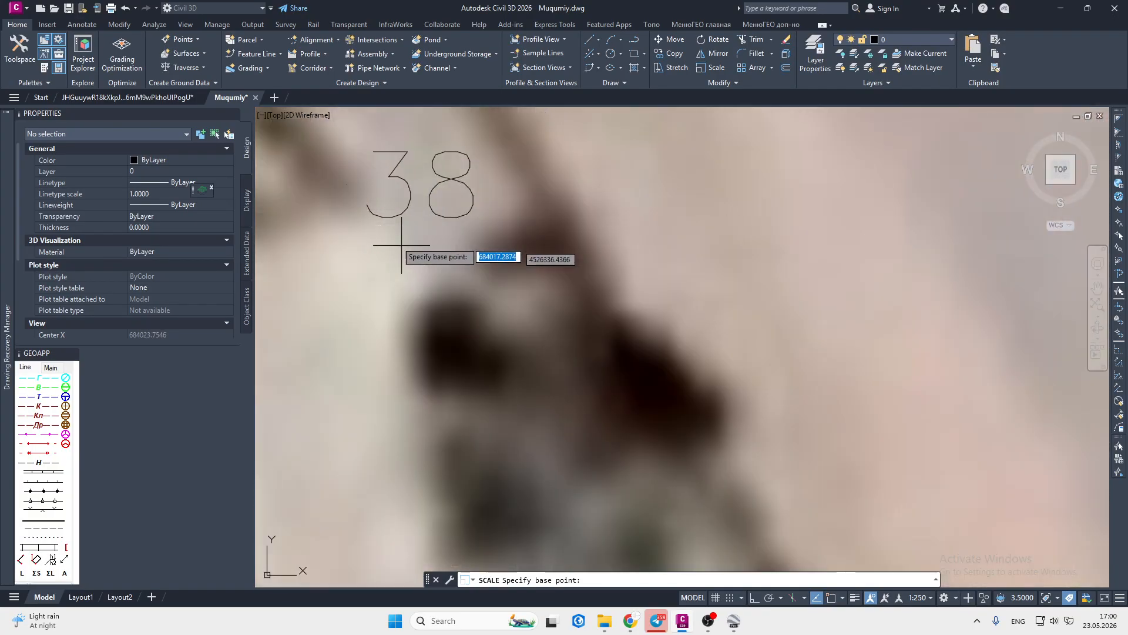
middle_click_drag(356, 197, 437, 273)
left_click(428, 259)
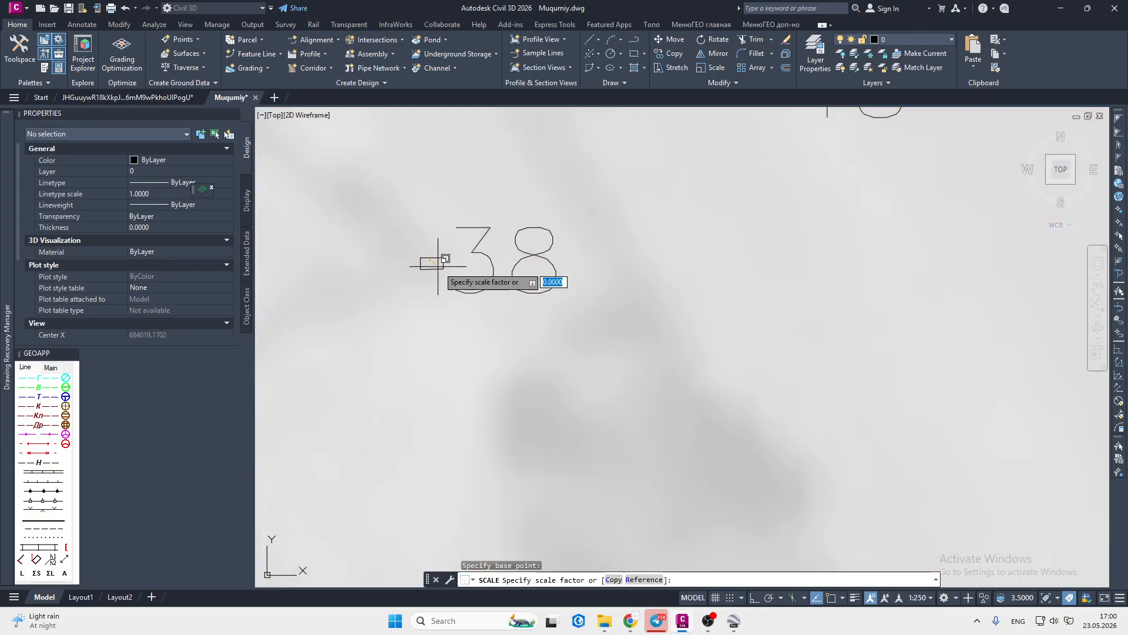
right_click(469, 306)
left_click(505, 365)
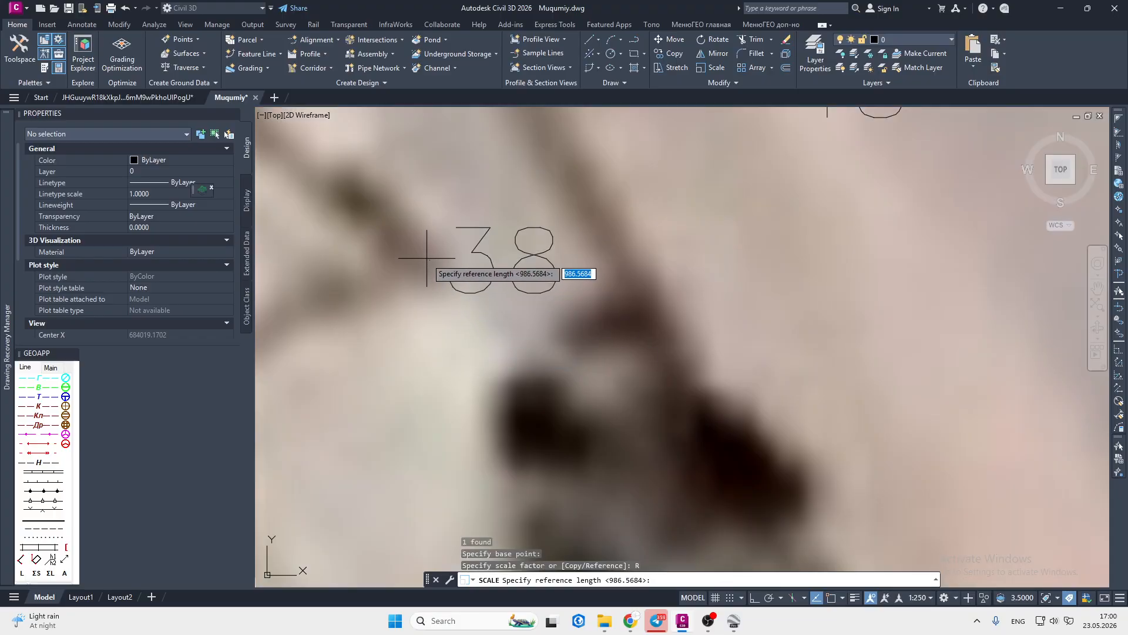
- Take the scale's reference length from point 38 to the wall corner beside point 446 and set the new length at survey point 446
left_click(427, 258)
scroll(423, 252, "down", 10)
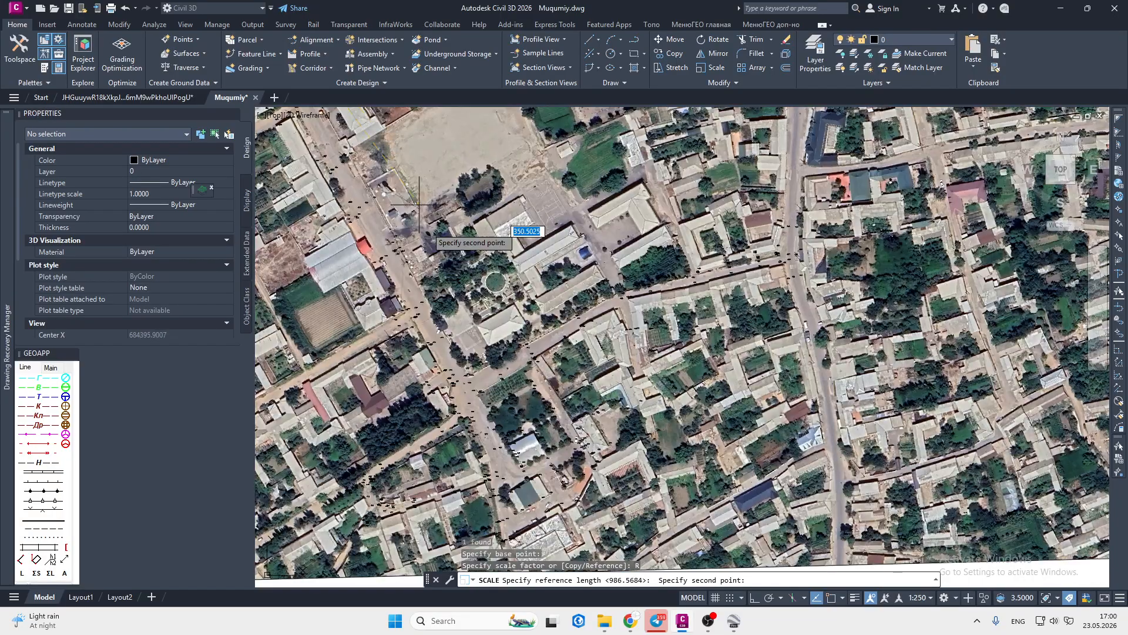
scroll(452, 247, "up", 12)
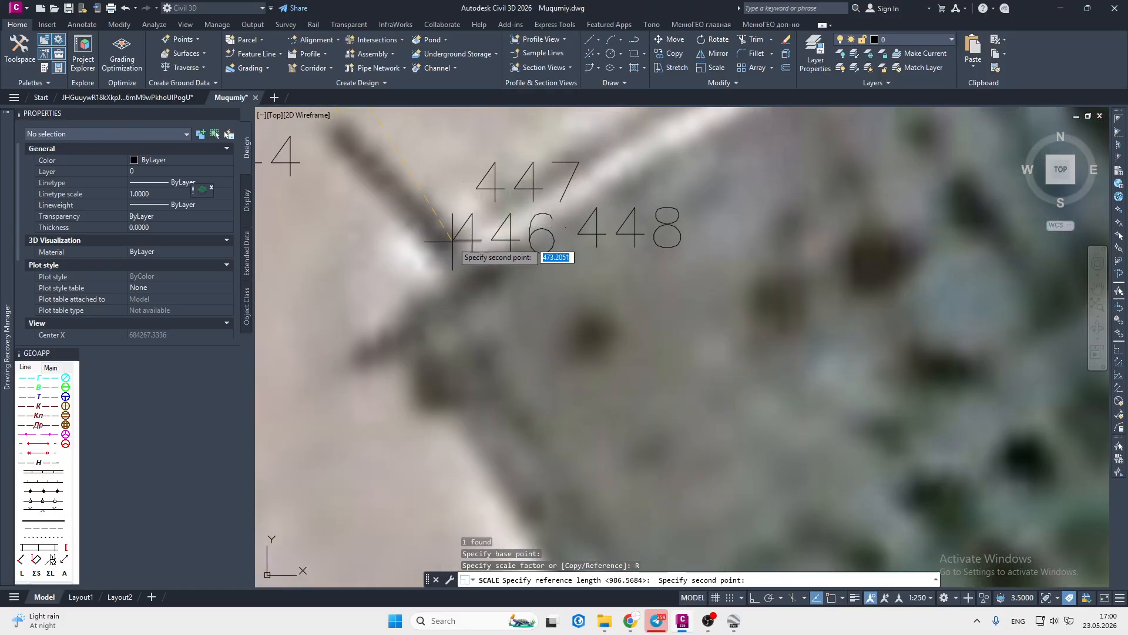
left_click(451, 250)
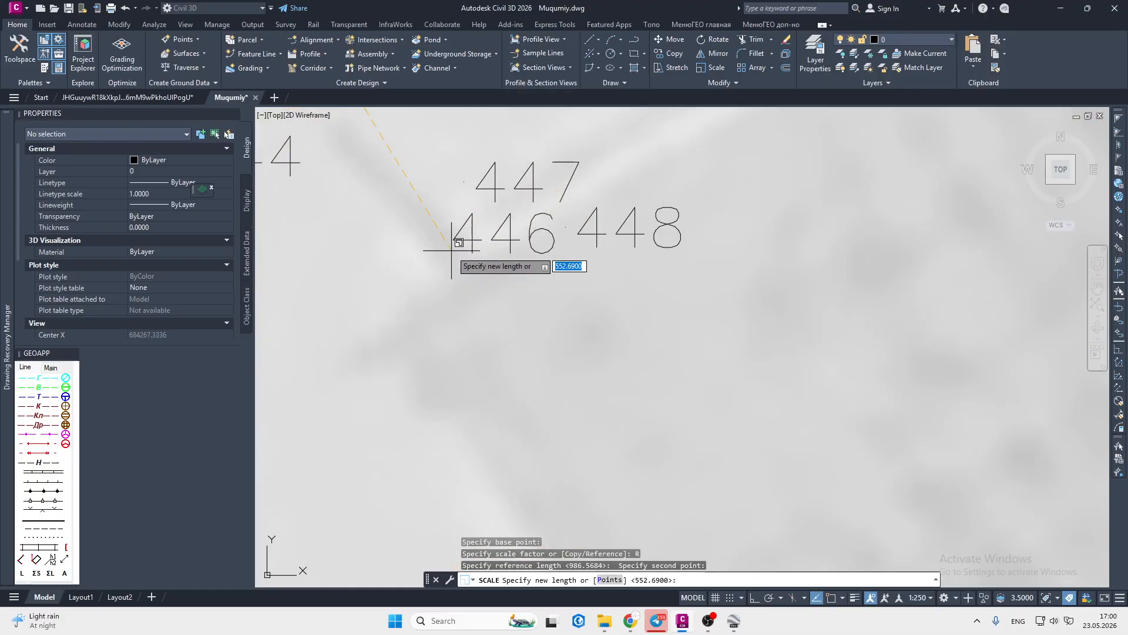
key("Return")
- Examine how the survey points fit the buildings and streets in the southern part of the rescaled satellite image
scroll(488, 253, "down", 10)
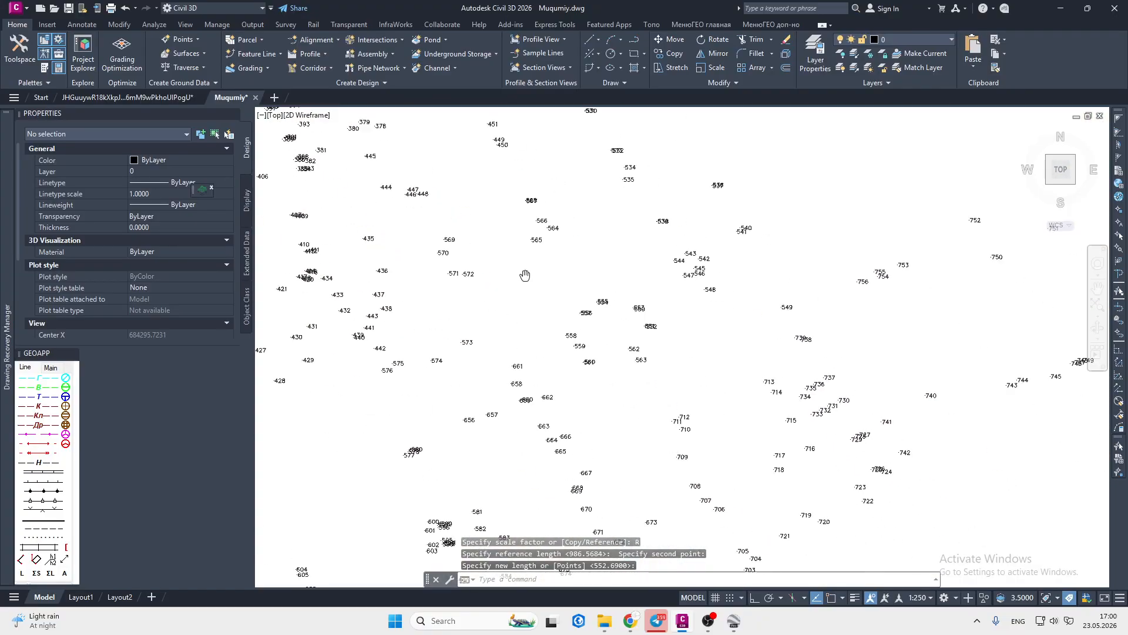
middle_click_drag(525, 275, 431, 175)
middle_click_drag(645, 422, 633, 393)
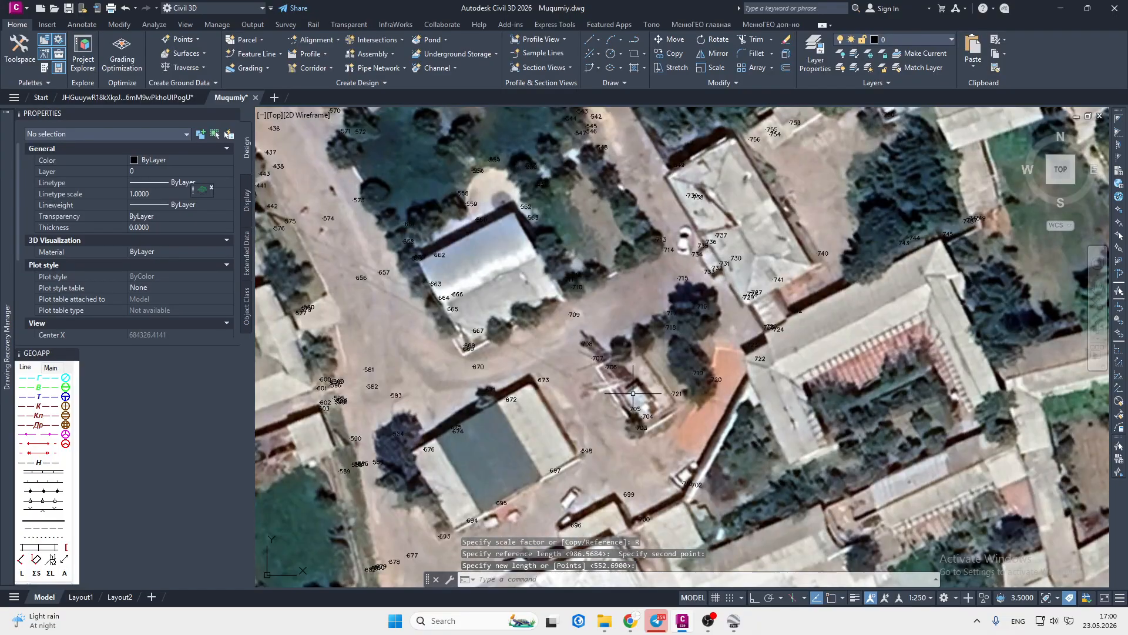
scroll(601, 447, "down", 2)
middle_click_drag(669, 235, 584, 394)
middle_click_drag(649, 189, 623, 282)
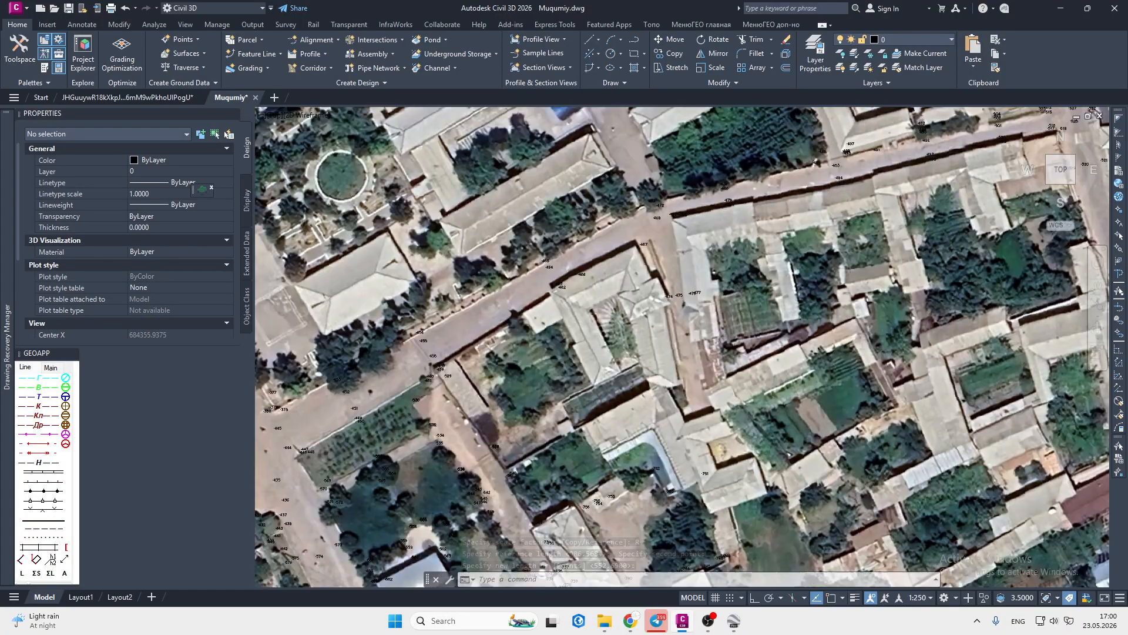
scroll(623, 282, "down", 5)
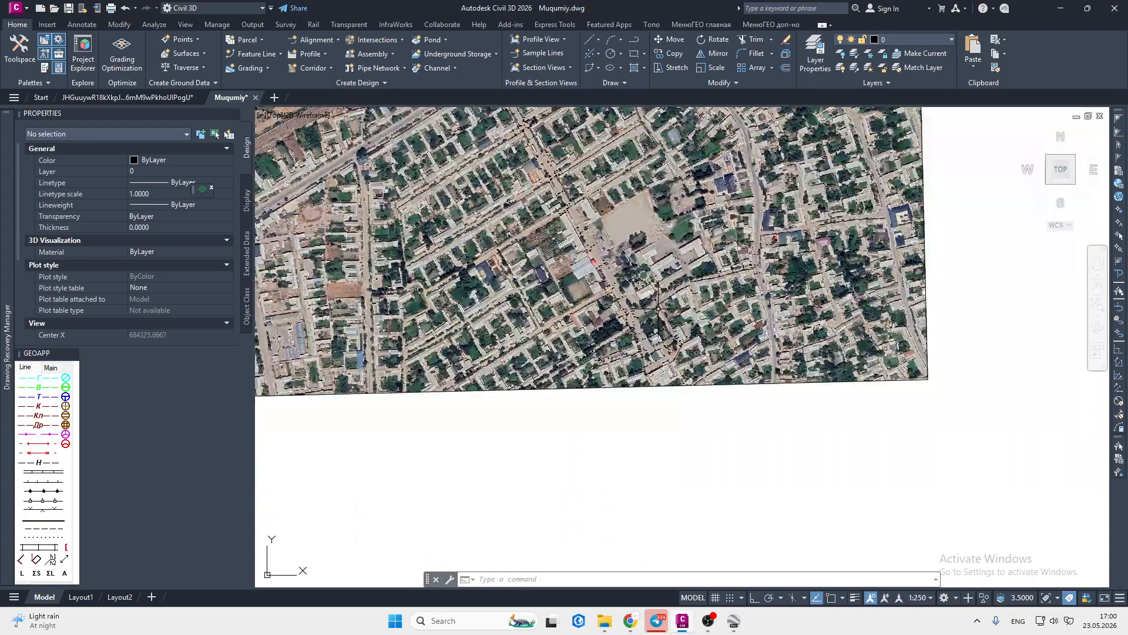
middle_click_drag(616, 379, 641, 457)
mouse_move(584, 420)
middle_mouse_down()
mouse_move(548, 331)
mouse_move(570, 354)
middle_mouse_up()
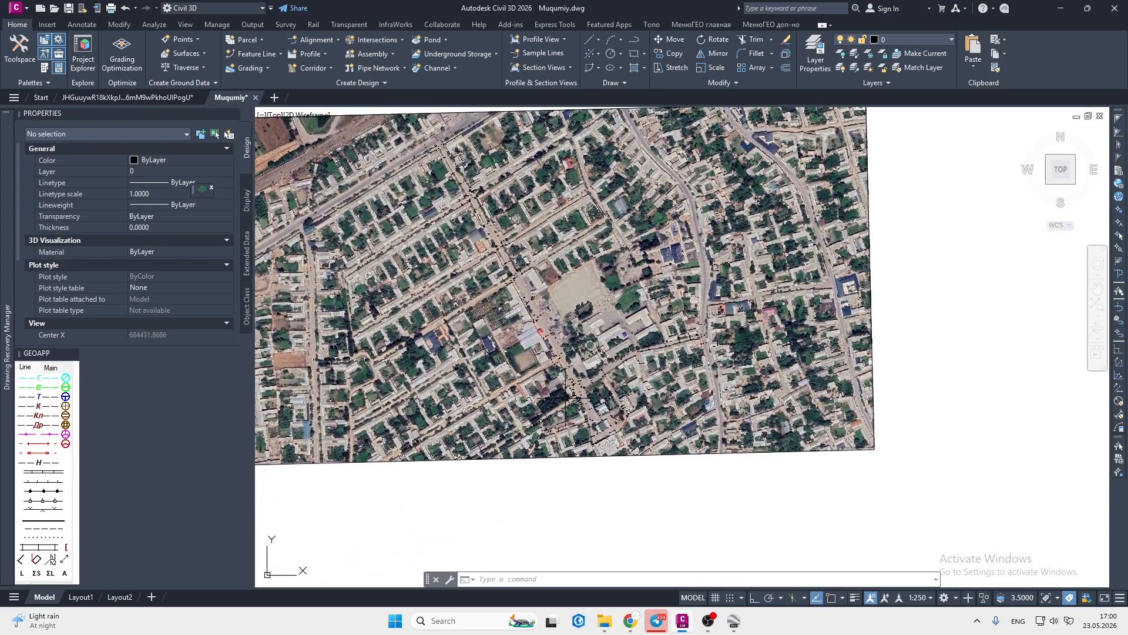
- Check the survey points against the image along the main street, from the sports ground to the crossing near point 38 and back south
middle_click_drag(575, 393, 545, 425)
scroll(489, 303, "up", 5)
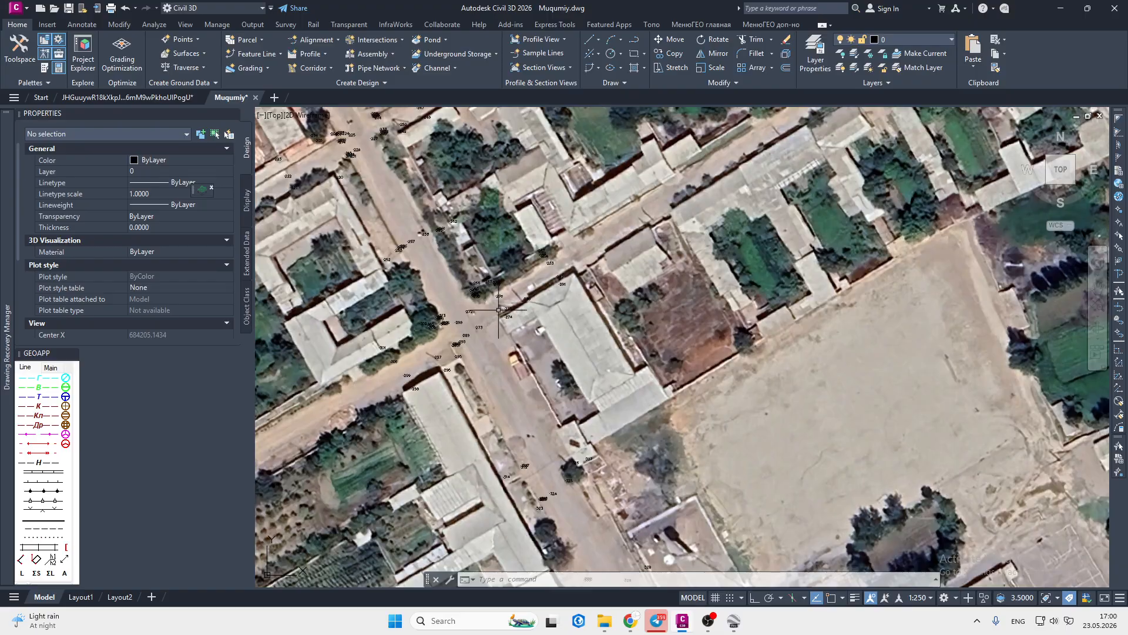
scroll(527, 341, "down", 6)
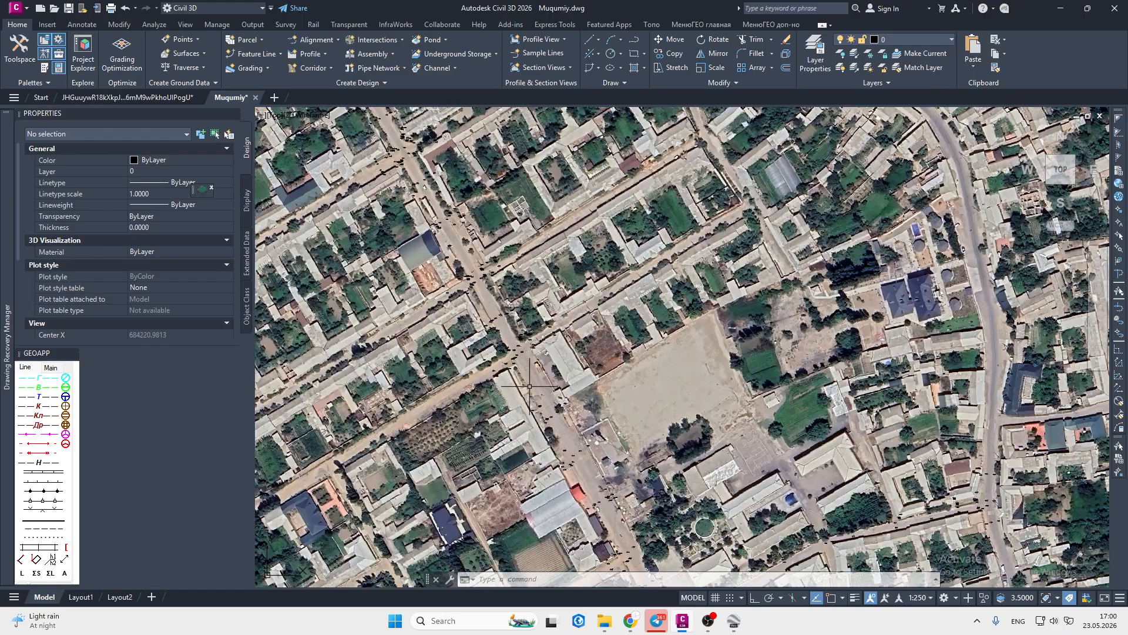
scroll(512, 330, "up", 6)
scroll(514, 320, "up", 3)
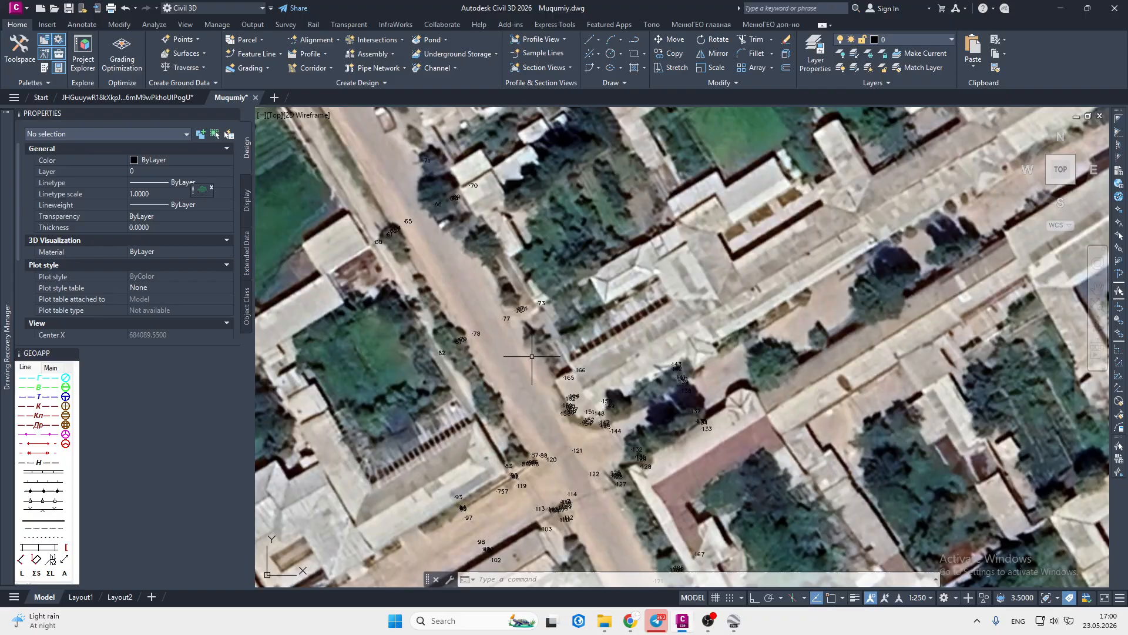
scroll(532, 376, "down", 5)
scroll(449, 272, "up", 7)
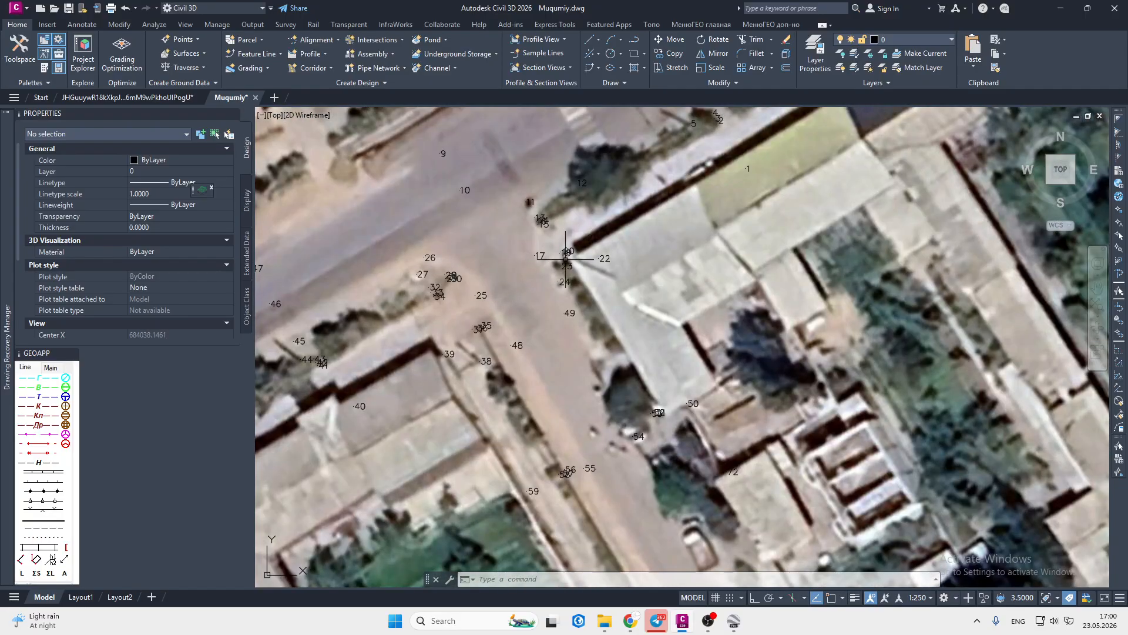
scroll(562, 259, "down", 9)
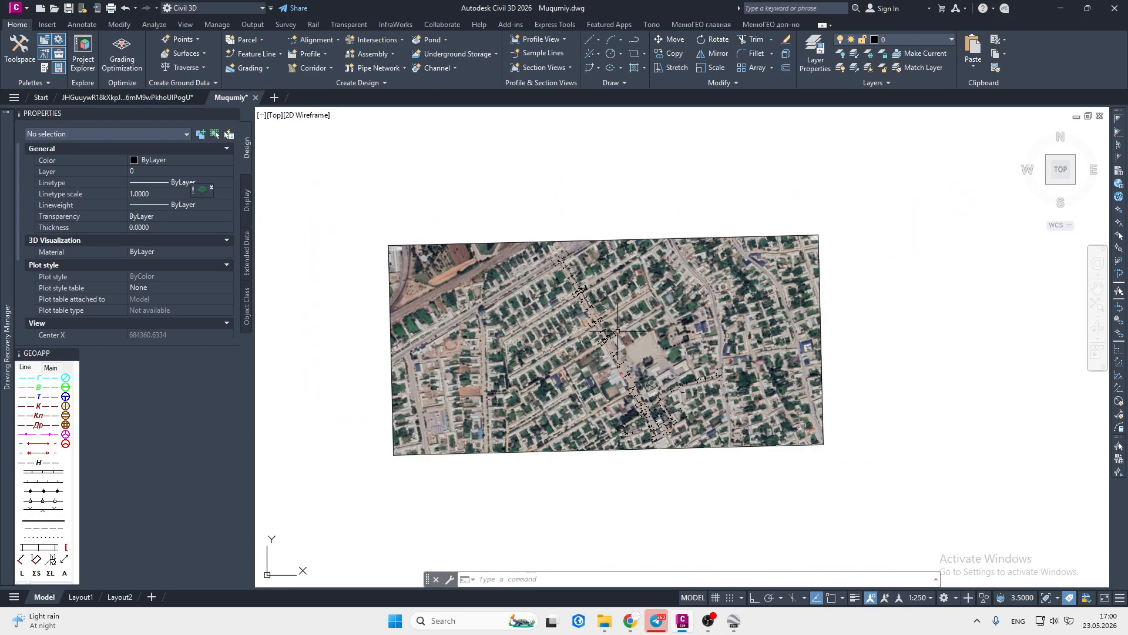
middle_click_drag(617, 330, 526, 235)
scroll(583, 335, "up", 6)
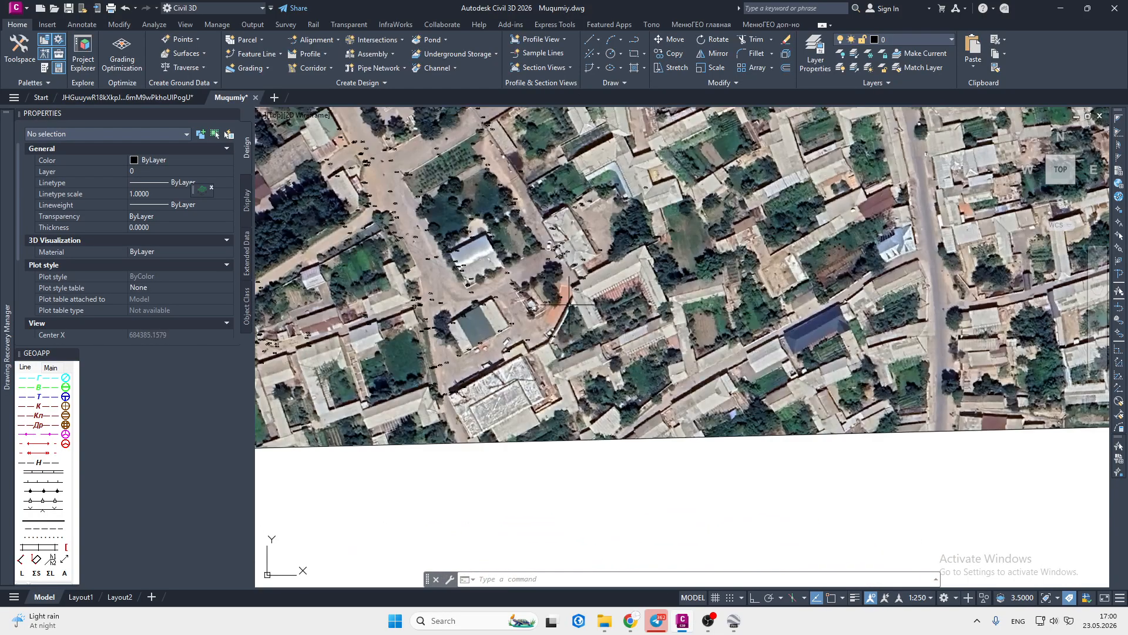
scroll(592, 281, "up", 5)
scroll(593, 297, "down", 9)
middle_click_drag(621, 266, 507, 394)
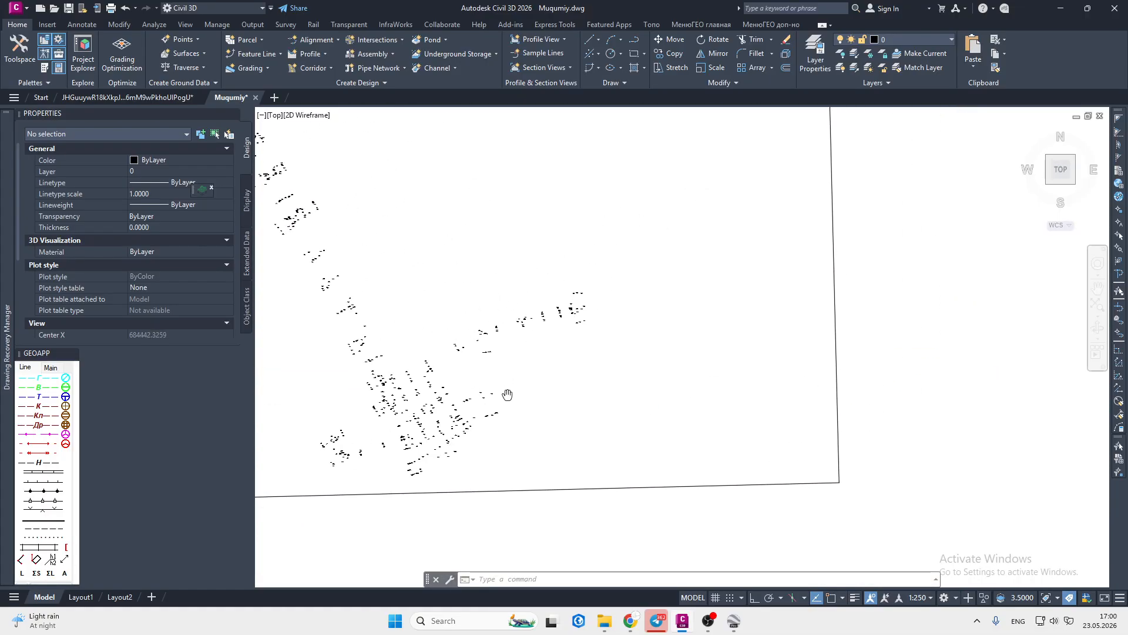
- Save the Muqumiy drawing with the full satellite image in view and close it
scroll(551, 355, "down", 6)
middle_click_drag(550, 356, 620, 359)
middle_click_drag(554, 322, 594, 273)
scroll(559, 308, "up", 4)
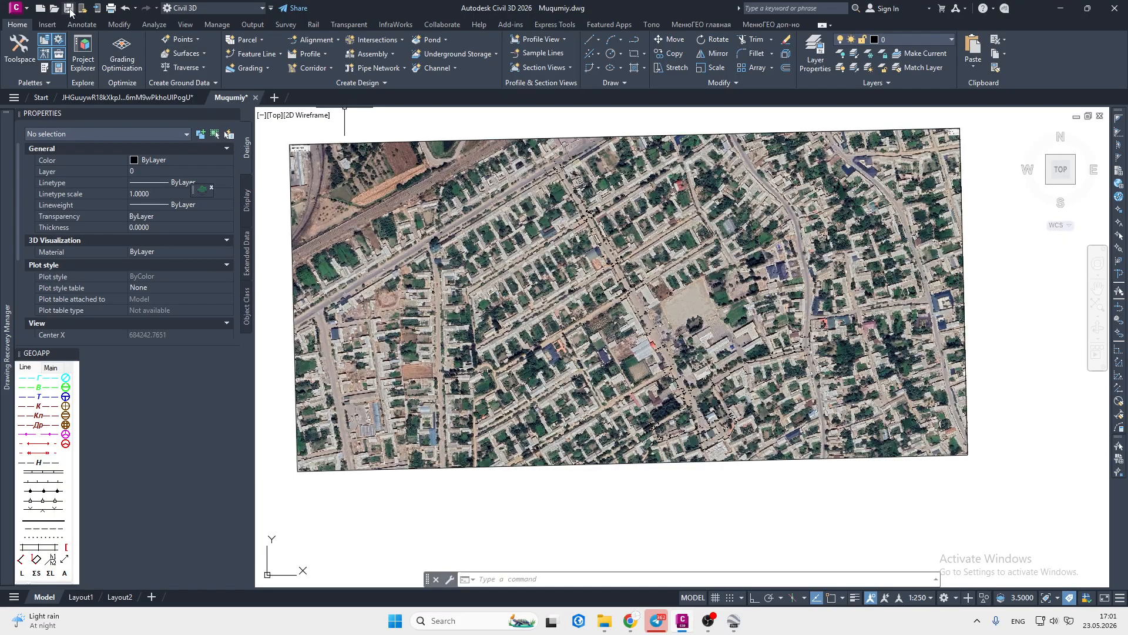
left_click(70, 10)
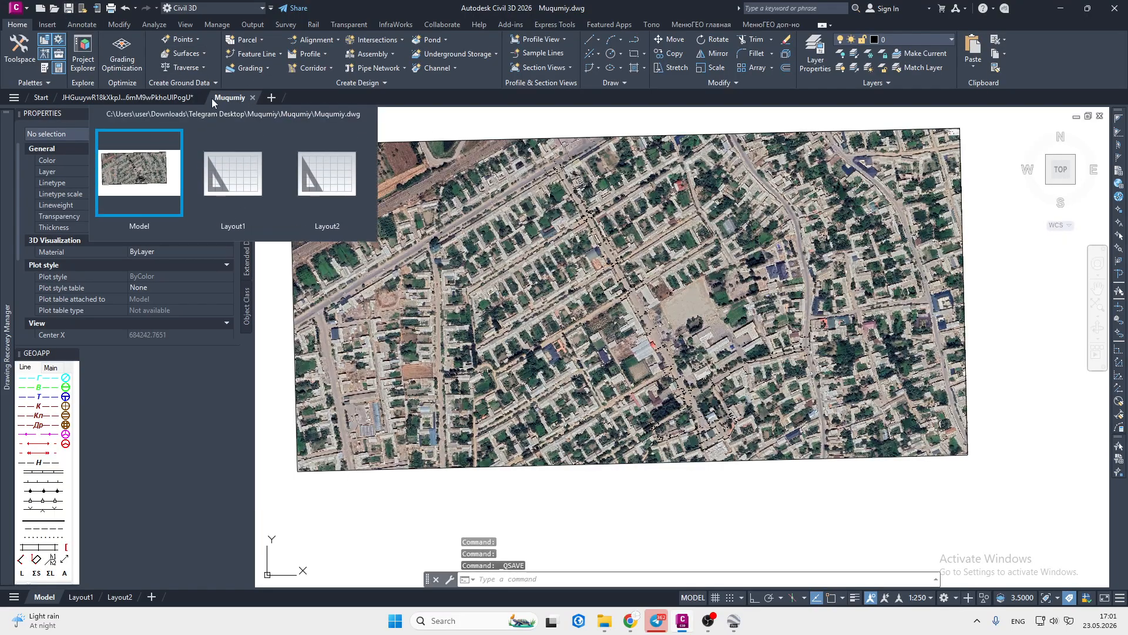
left_click(253, 97)
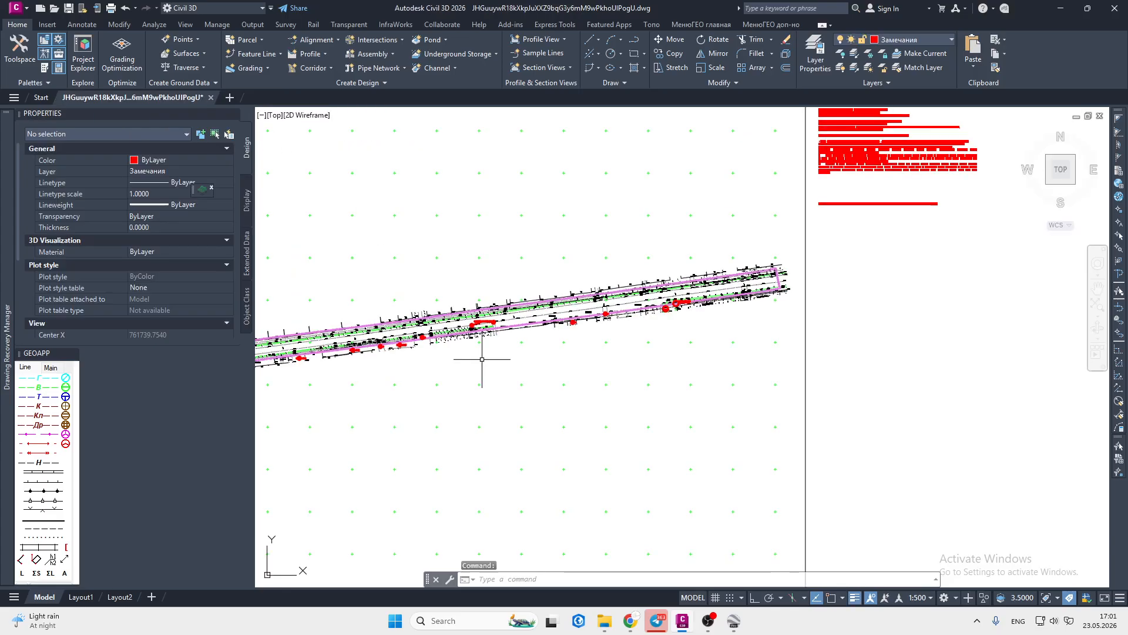